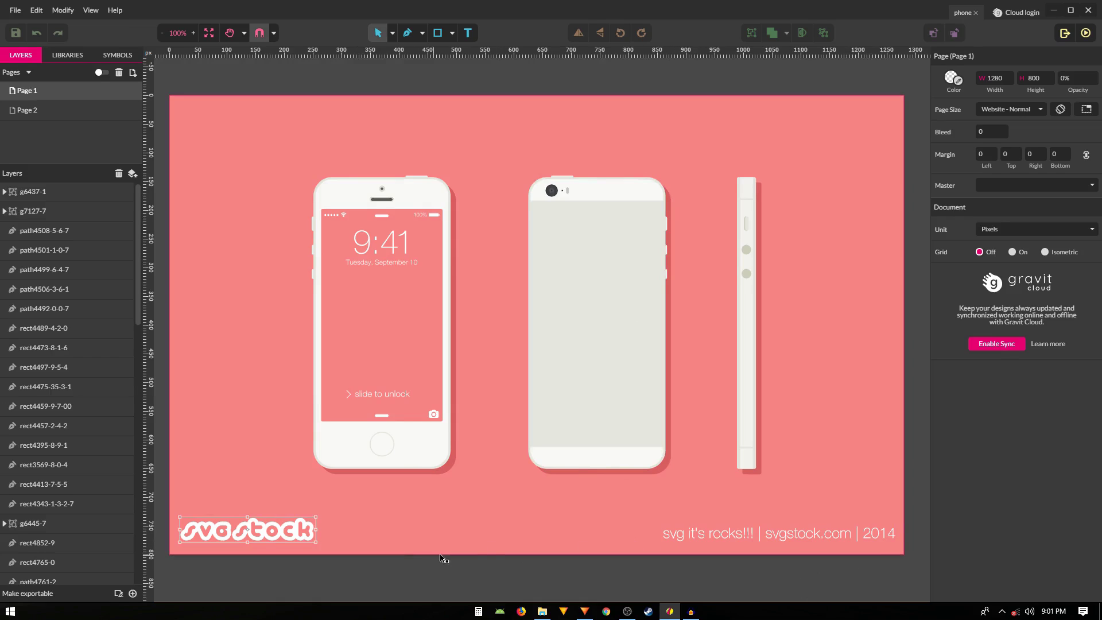
Step: Open Page 2's layered phone artwork in Gravit Designer and pan the canvas slightly
left_click(38, 115)
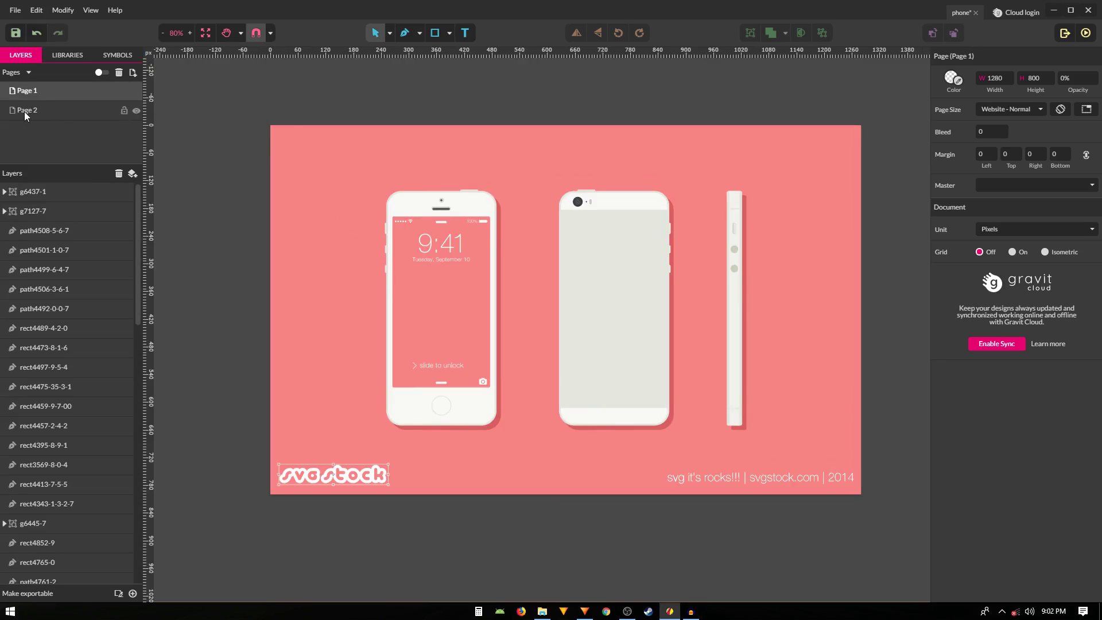
left_click(24, 112)
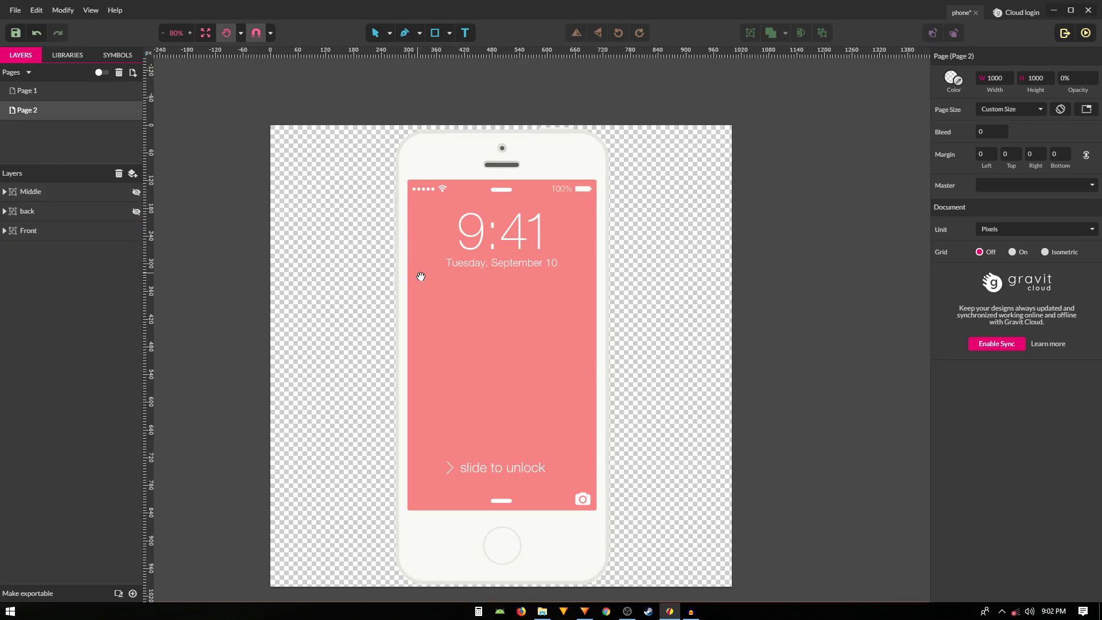
key("space")
left_click_drag(421, 275, 476, 281)
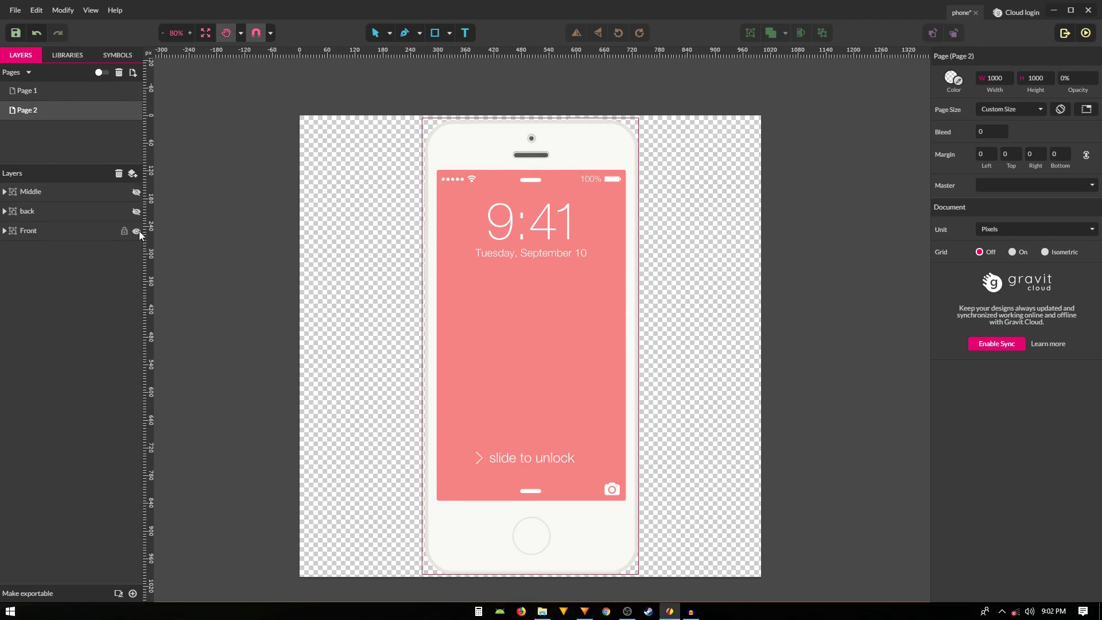
Step: Briefly reveal the back and Middle layers, select Middle, then hide both again
left_click(137, 211)
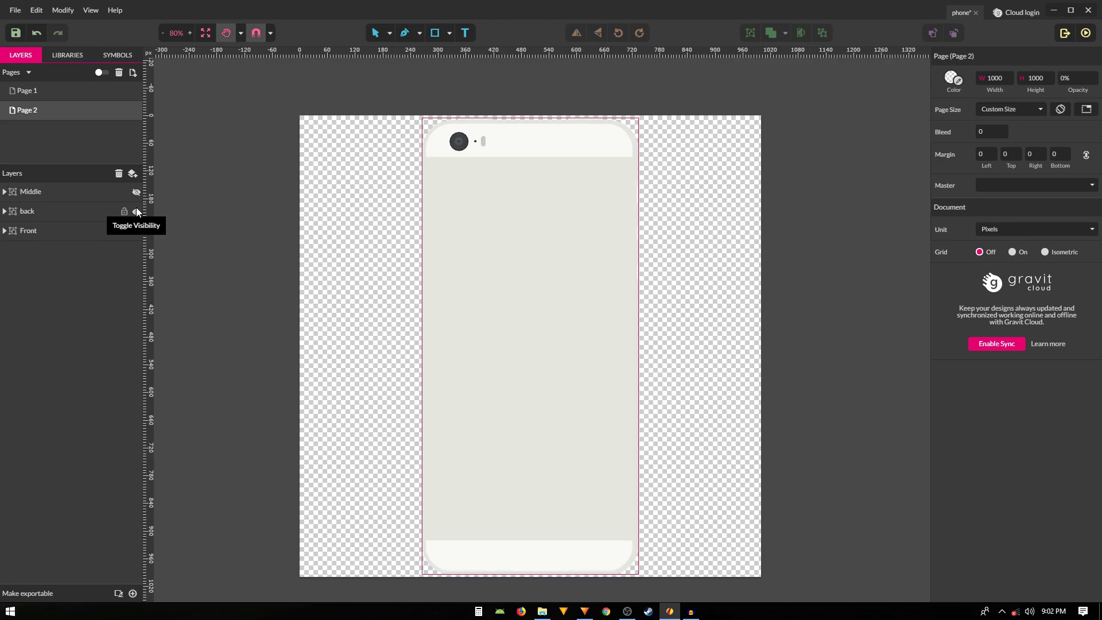
left_click(136, 192)
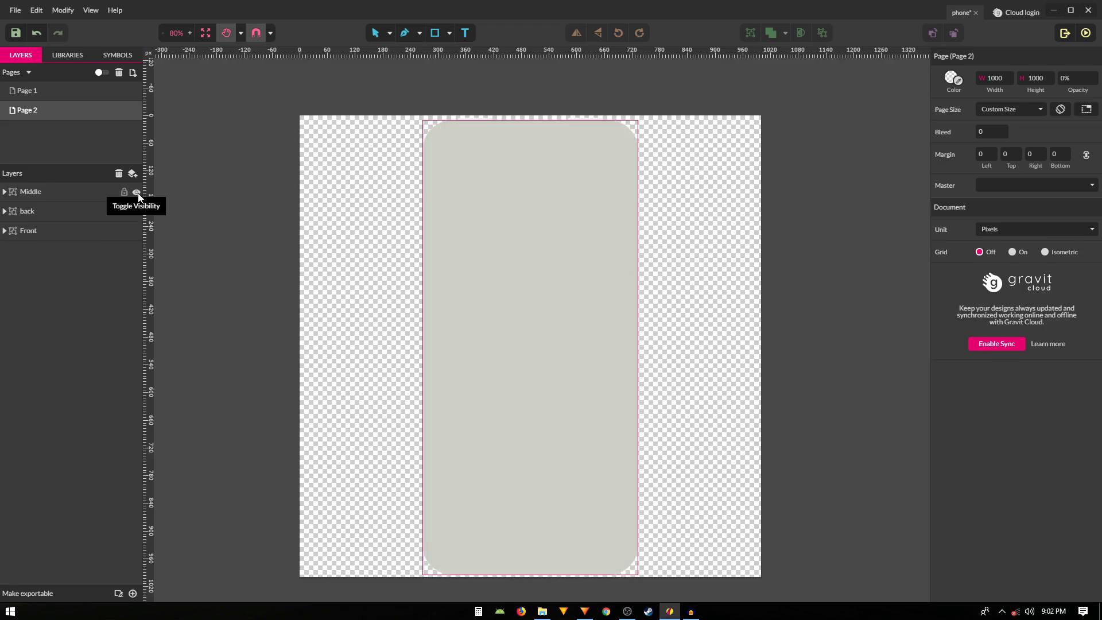
left_click(50, 191)
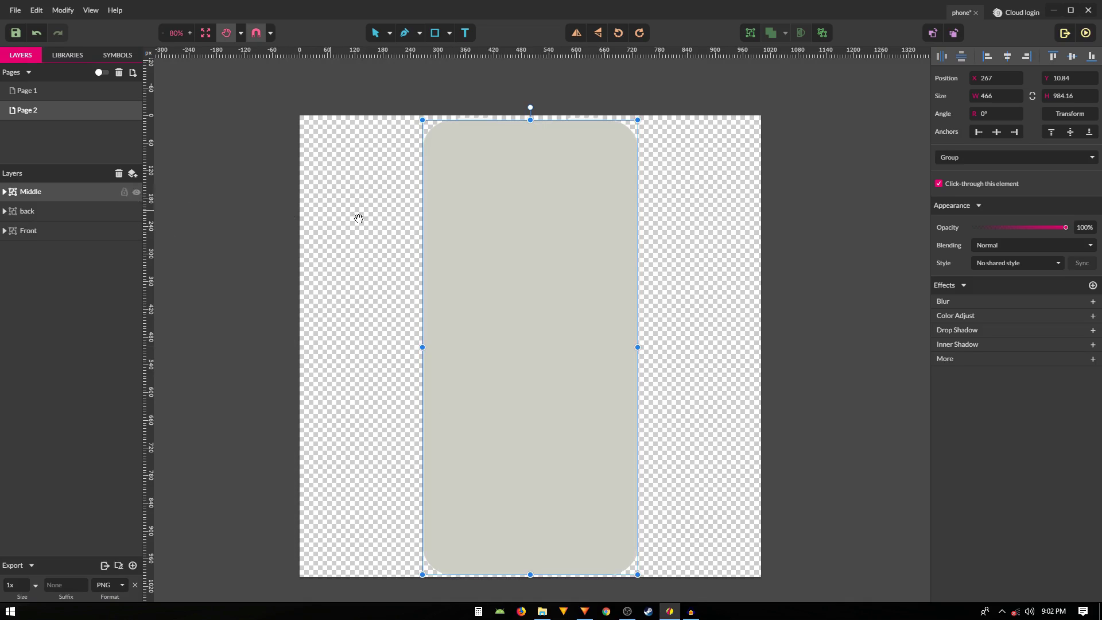
left_click(136, 193)
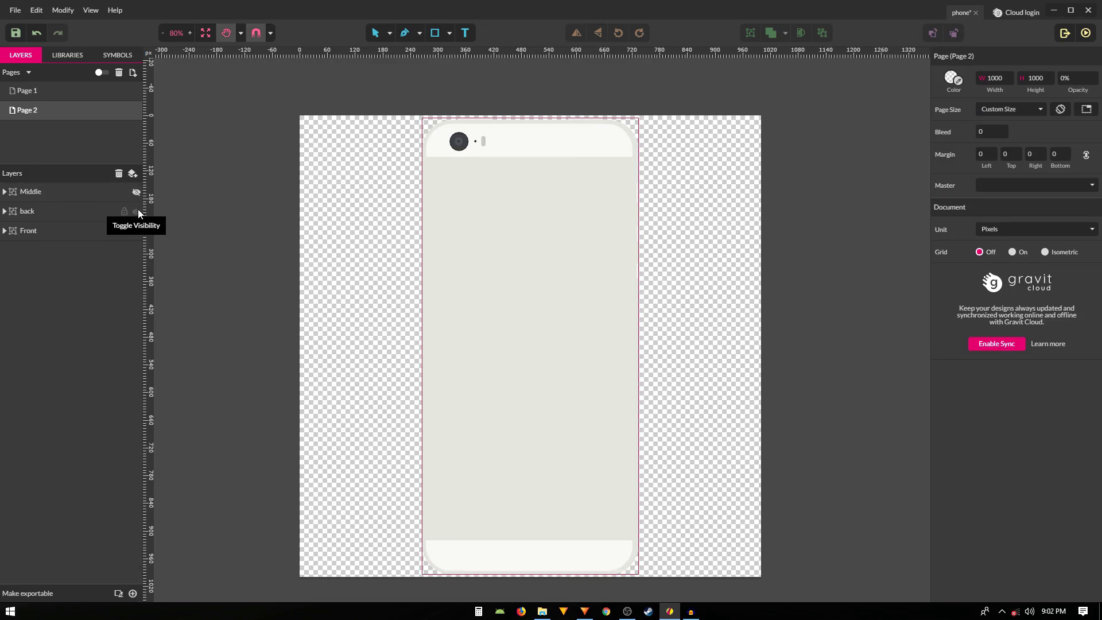
left_click(137, 211)
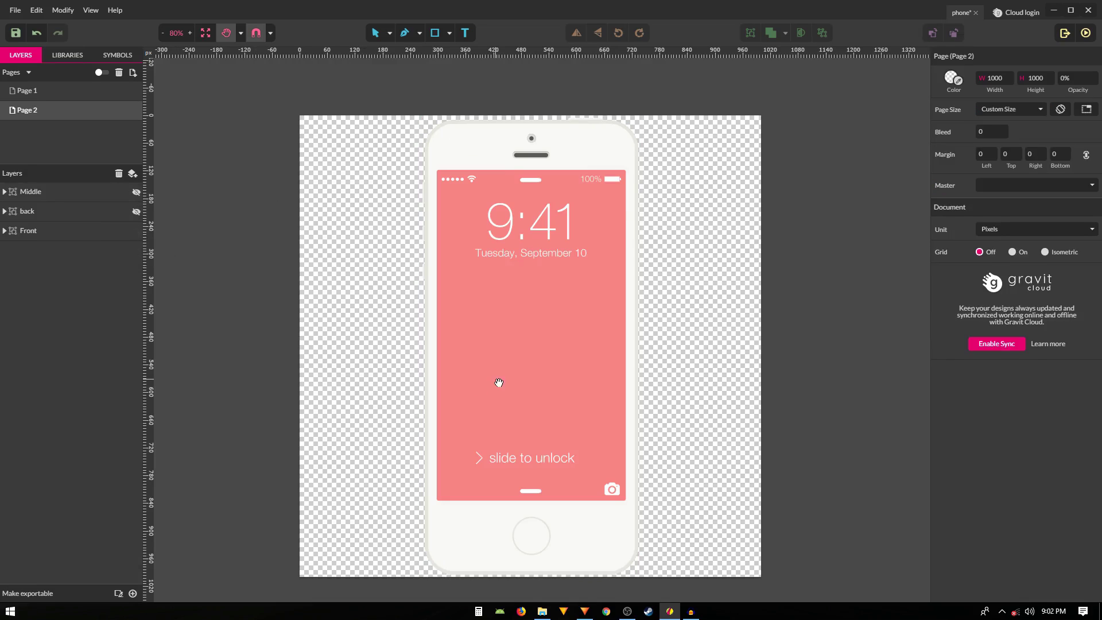
Step: Add front.png, back.png and middle.png from Media into Composite Shot 1
left_click(593, 614)
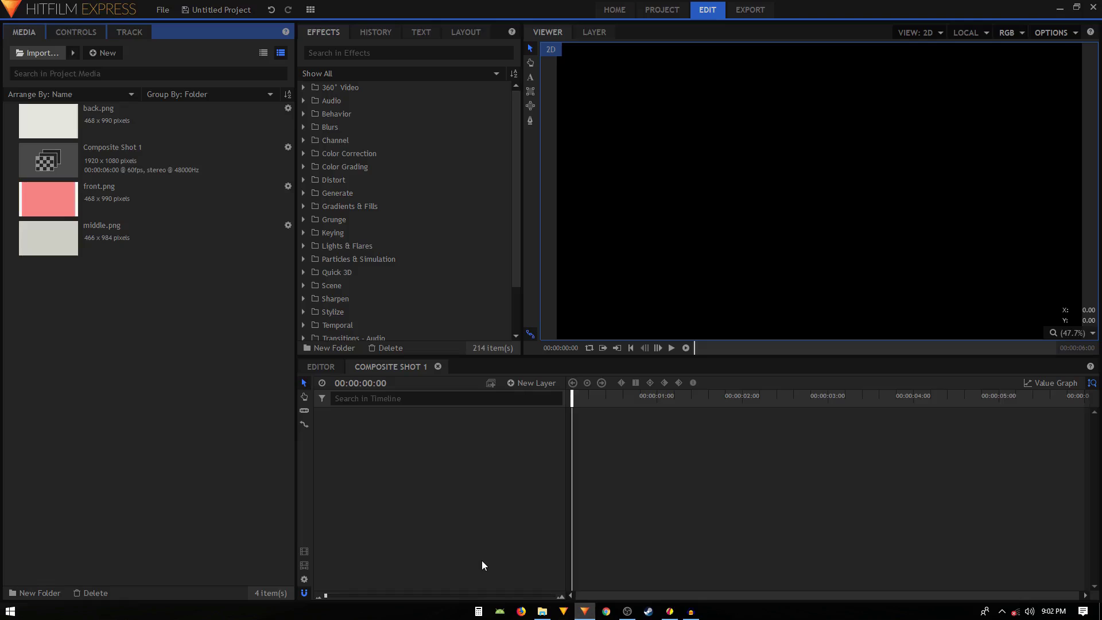
left_click(75, 123)
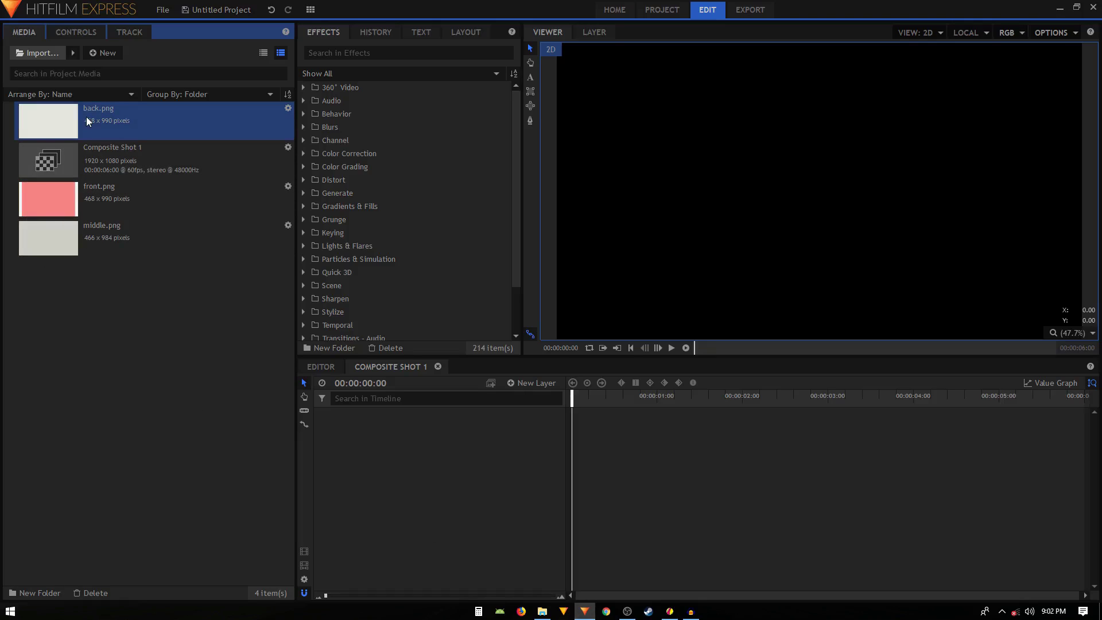
left_click(146, 202)
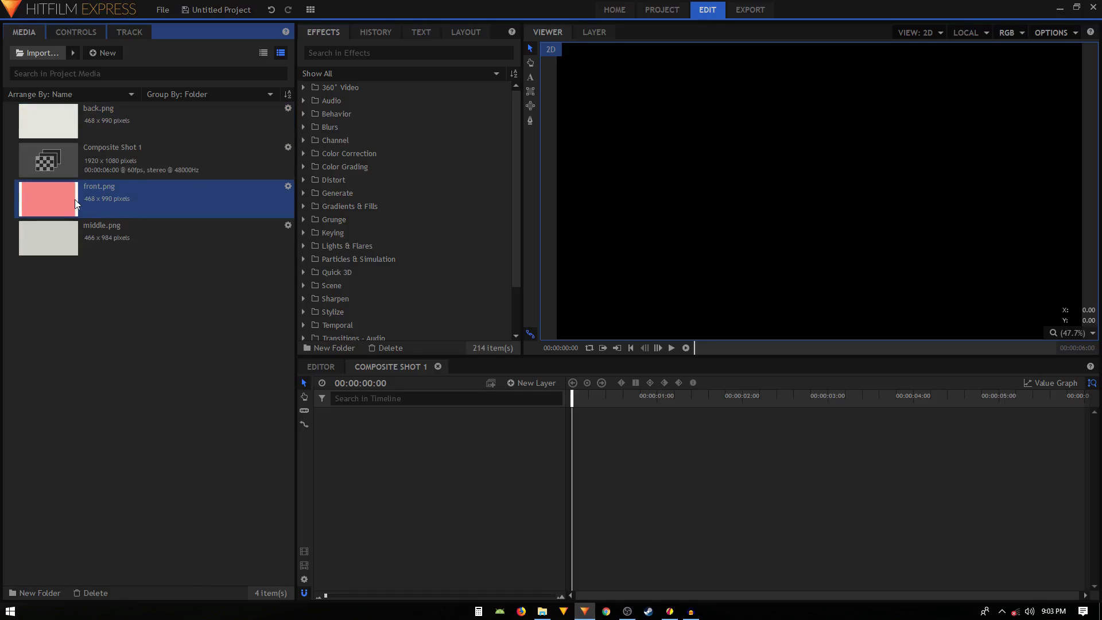
left_click_drag(75, 198, 376, 417)
left_click_drag(70, 128, 357, 450)
left_click(98, 268)
left_click_drag(342, 394, 379, 425)
left_click(405, 468)
Step: Filter properties by 'sc', set each layer's Scale to 75, and collapse the layers
left_click(484, 398)
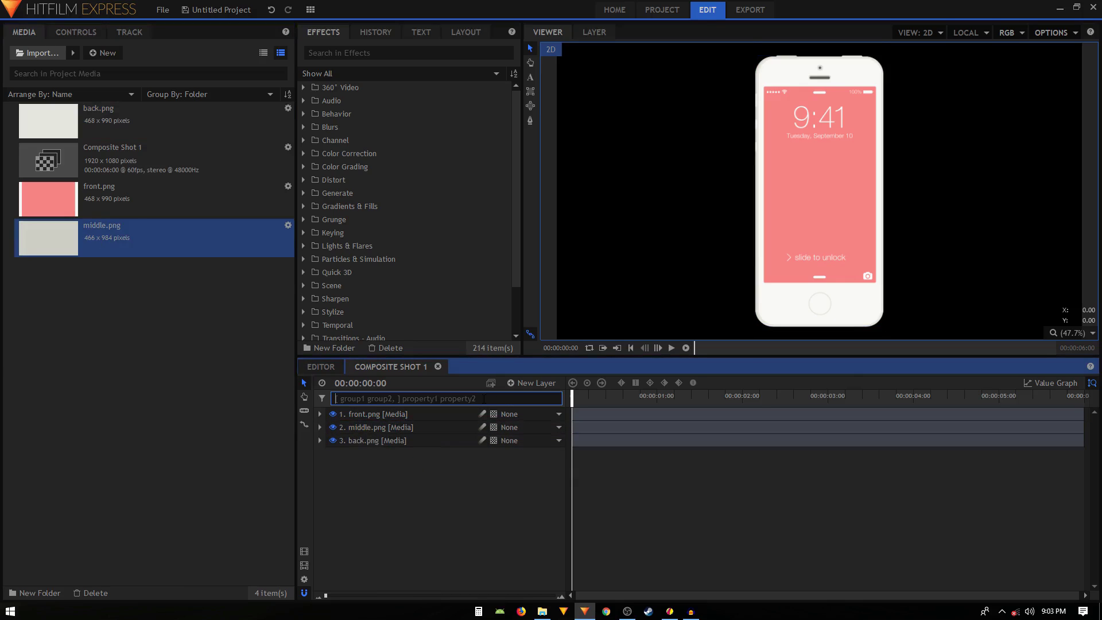
type("scale")
left_click(516, 440)
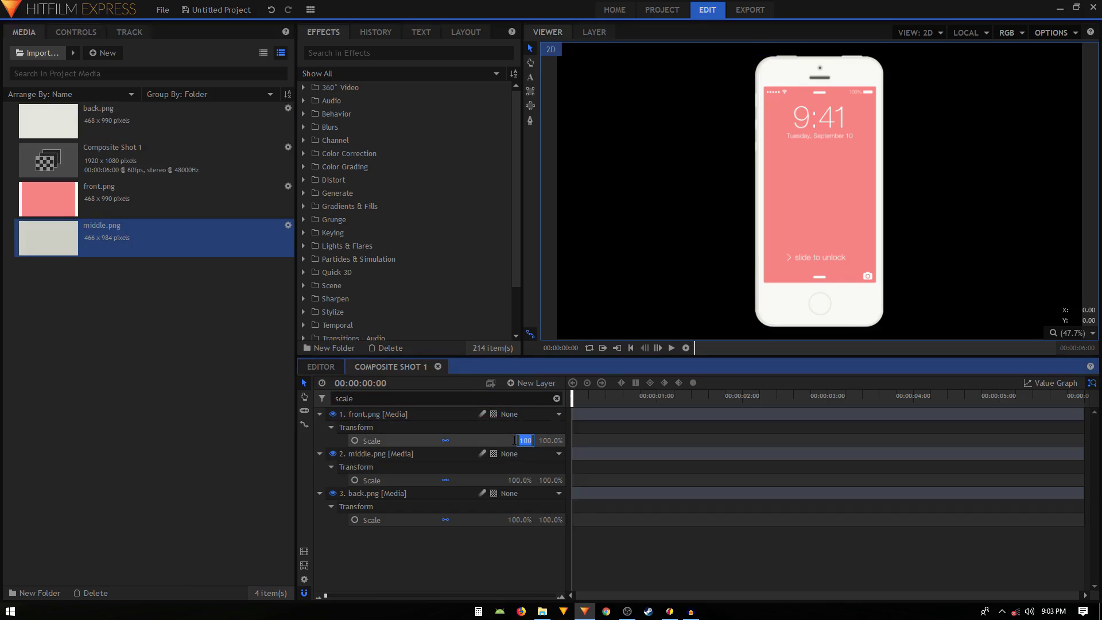
type("75")
left_click(523, 480)
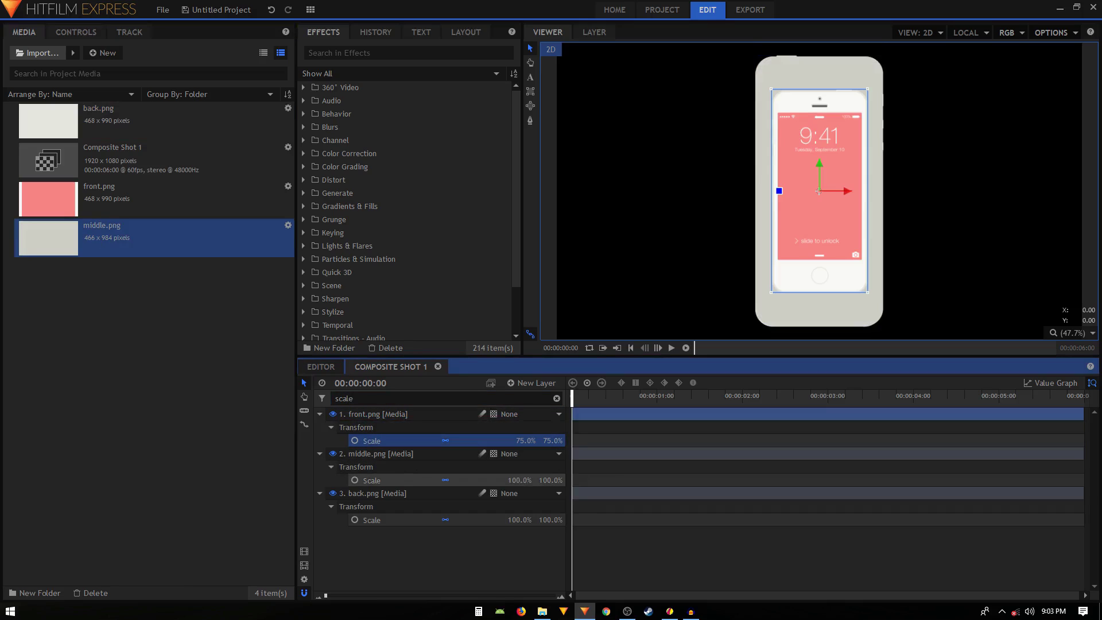
type("75")
left_click(521, 519)
type("75")
left_click(395, 553)
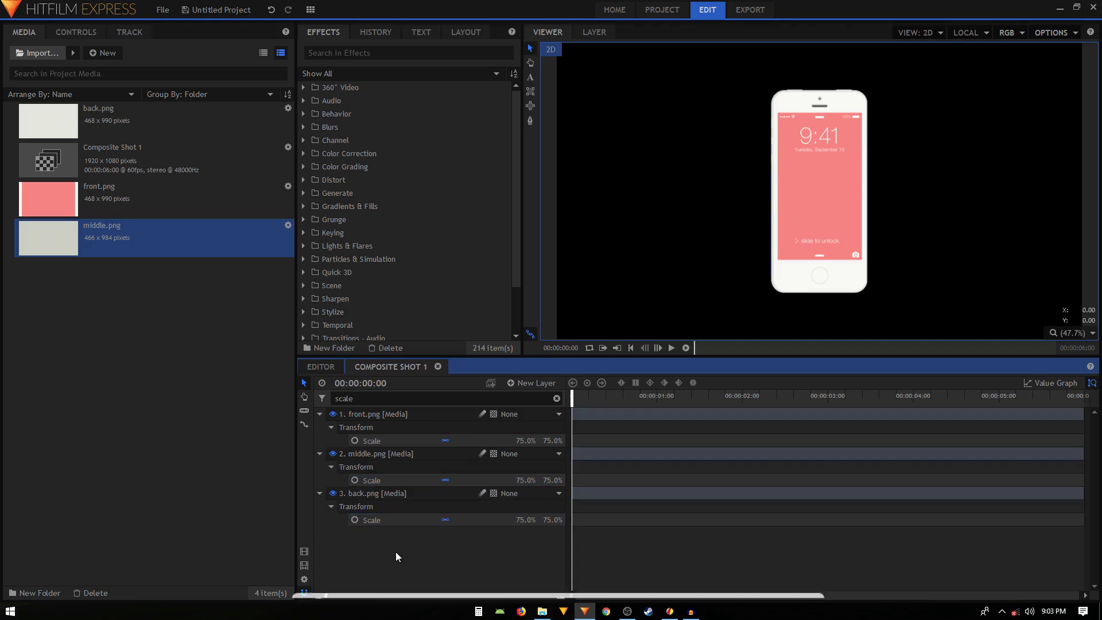
left_click(319, 493)
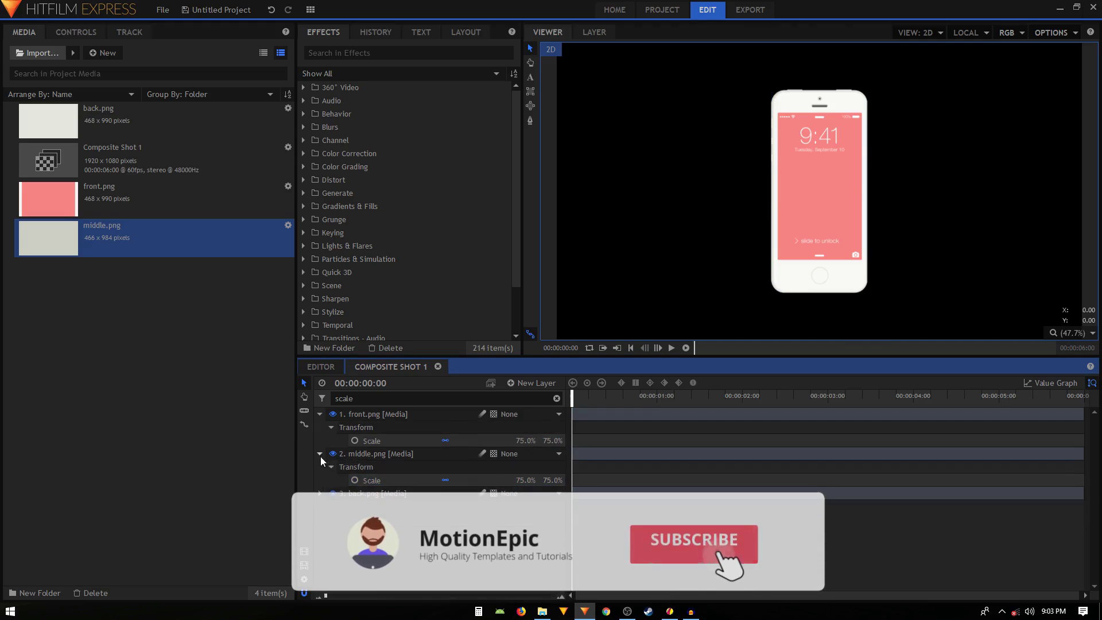
left_click(319, 454)
left_click(320, 414)
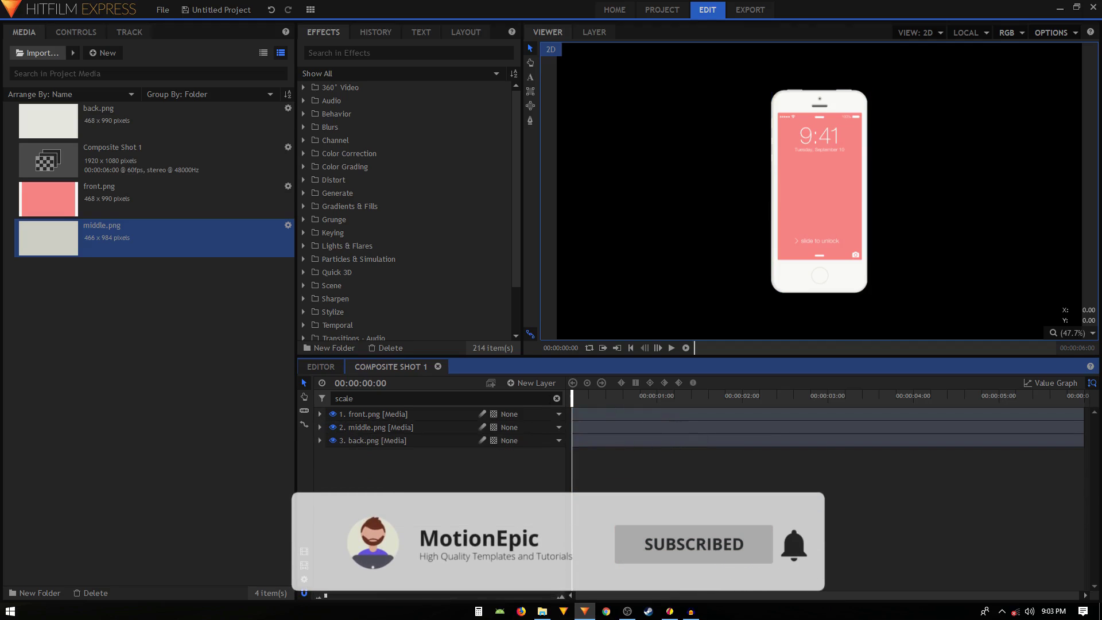
Step: Make front, middle and back.png 3D planes, accepting the added camera
scroll(827, 166, "up", 1)
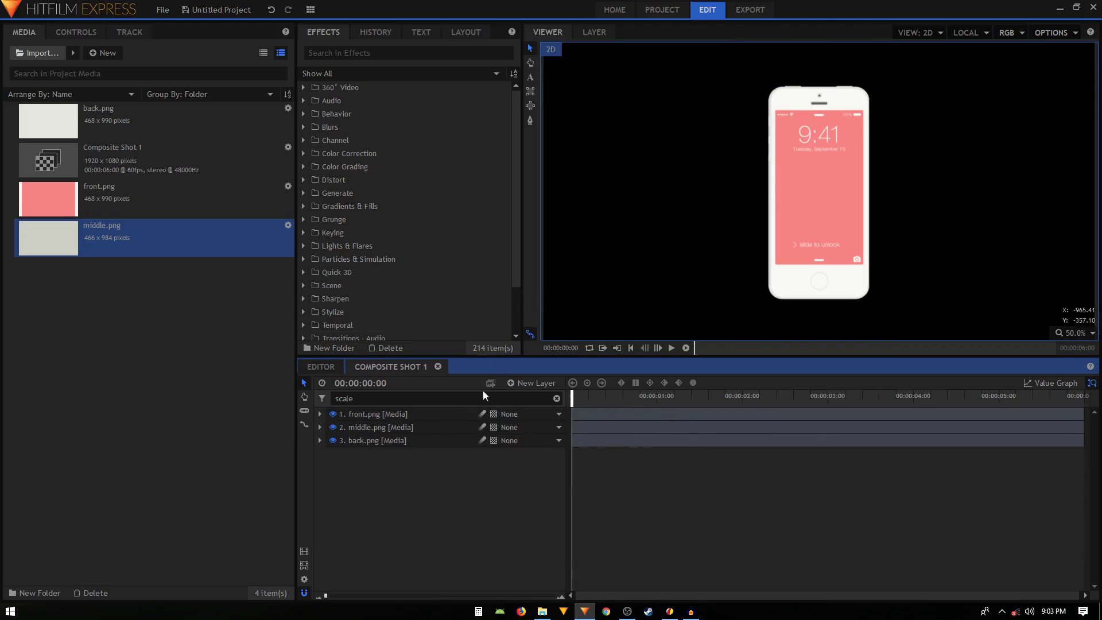
left_click(422, 414)
left_click(411, 442, "shift")
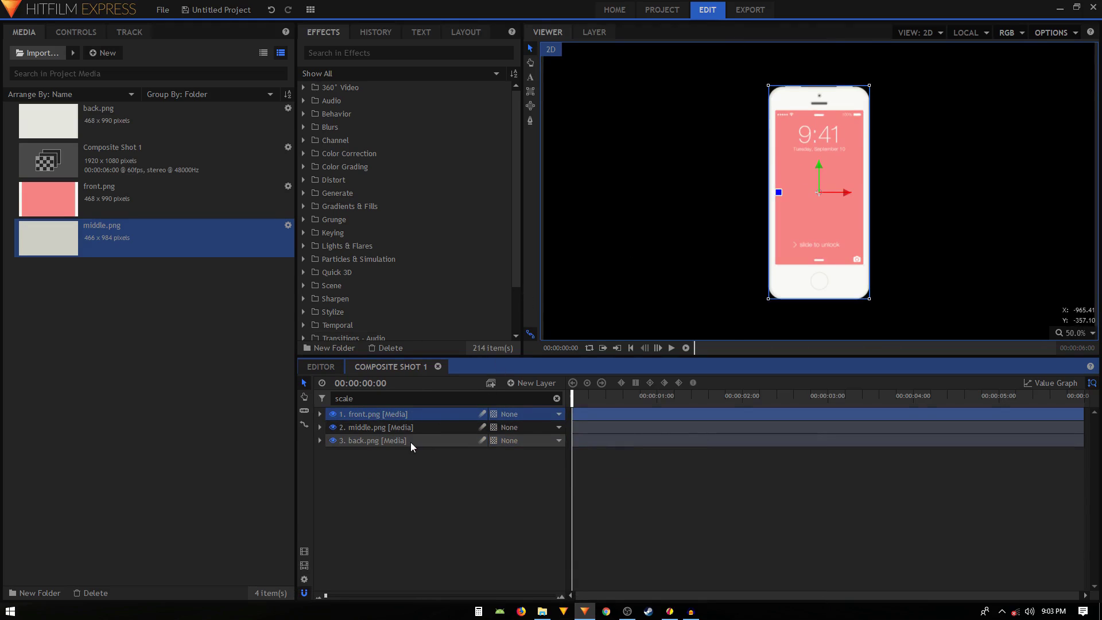
left_click(495, 415)
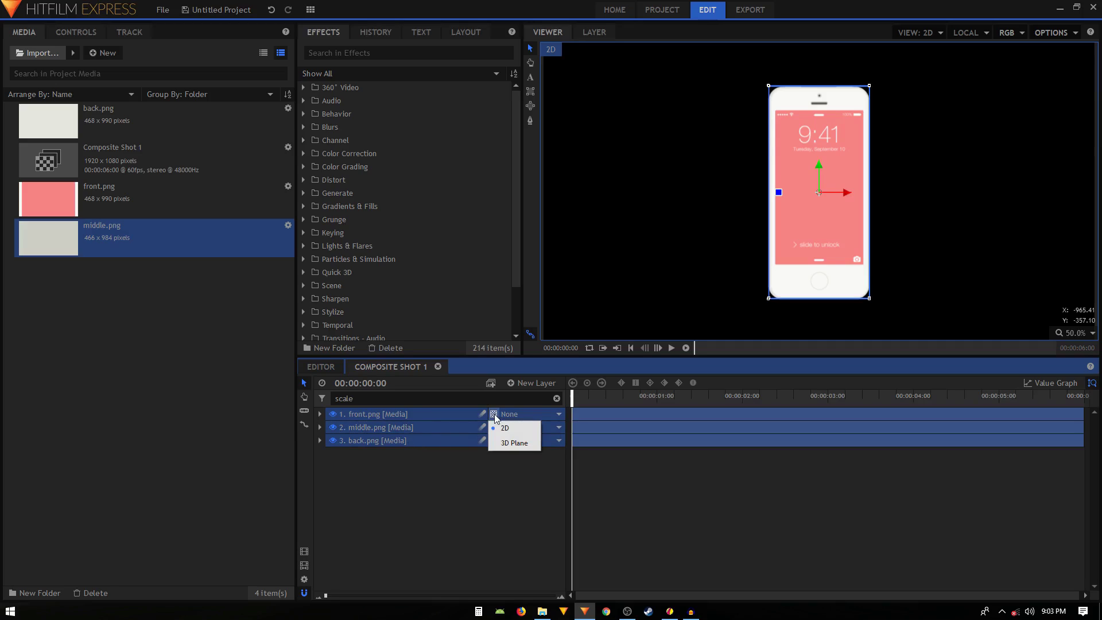
left_click(512, 444)
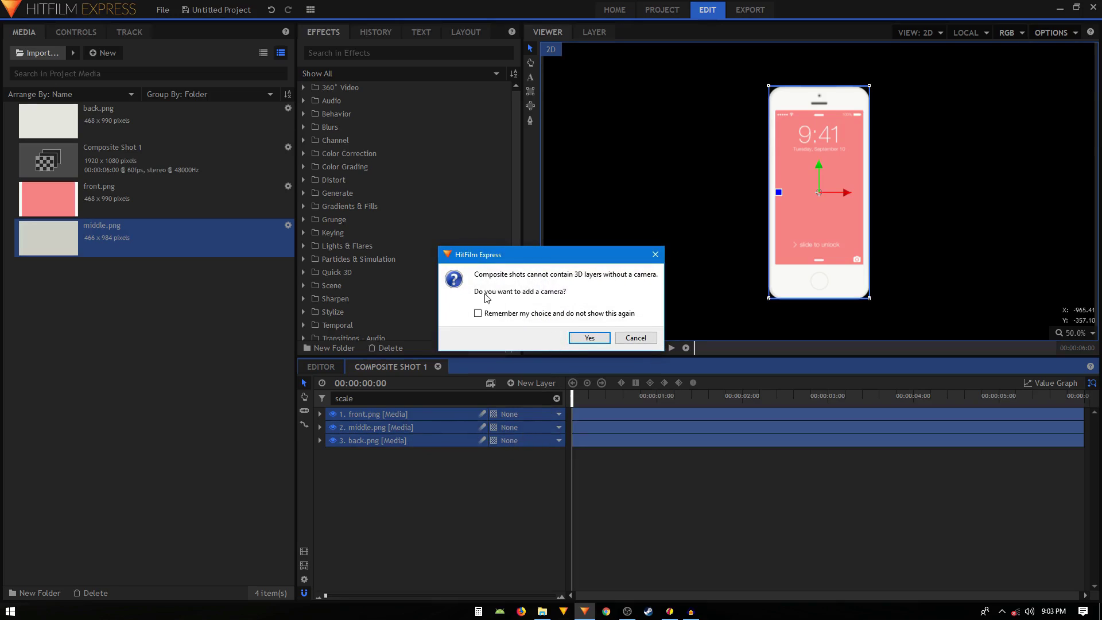
left_click(590, 338)
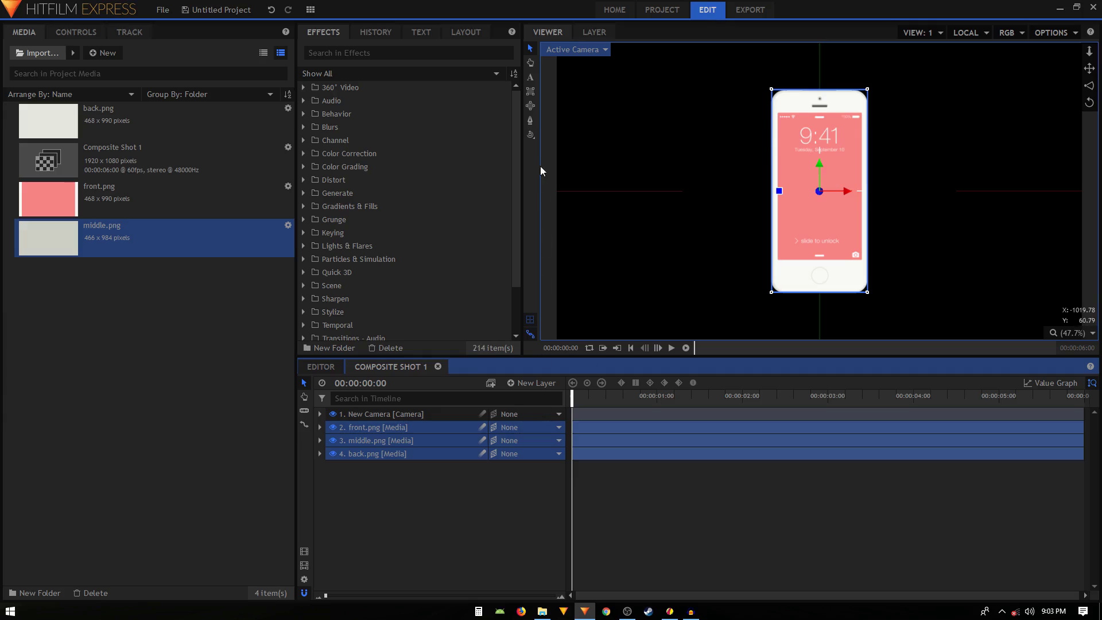
Step: Orbit for a perspective check, undo back to face-on, and select back.png
left_click(531, 136)
left_click_drag(716, 187, 931, 202)
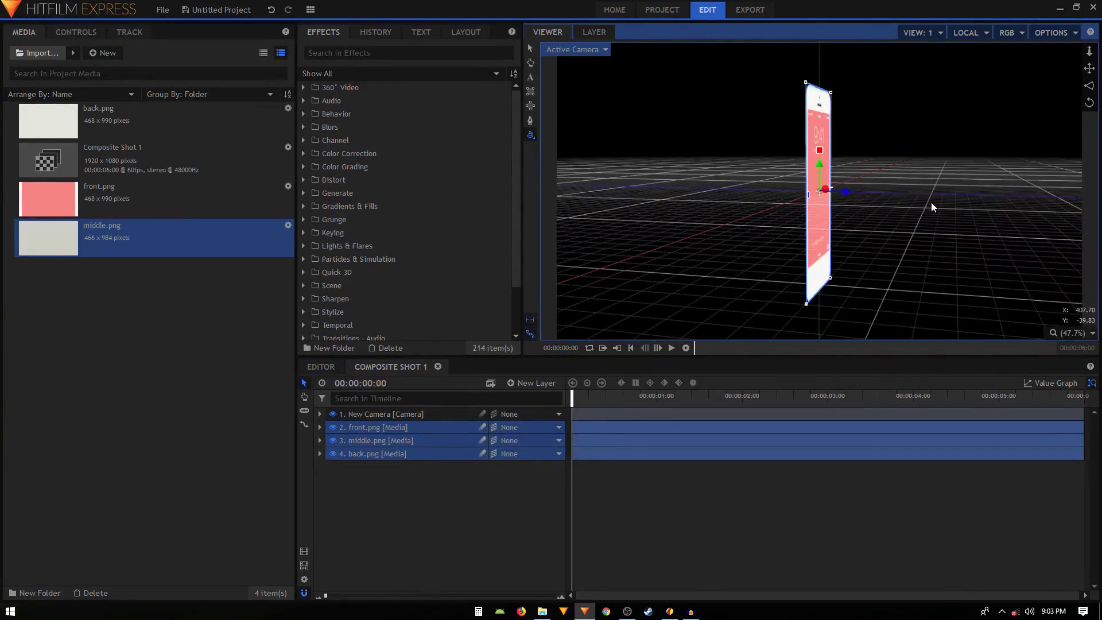
key("ctrl+z")
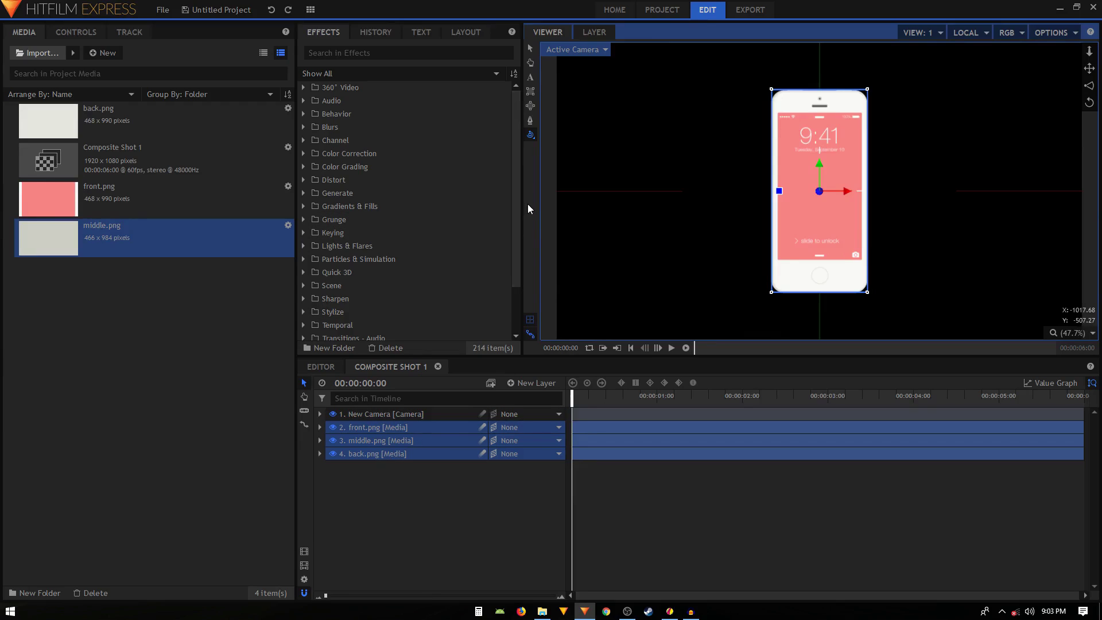
left_click(361, 453)
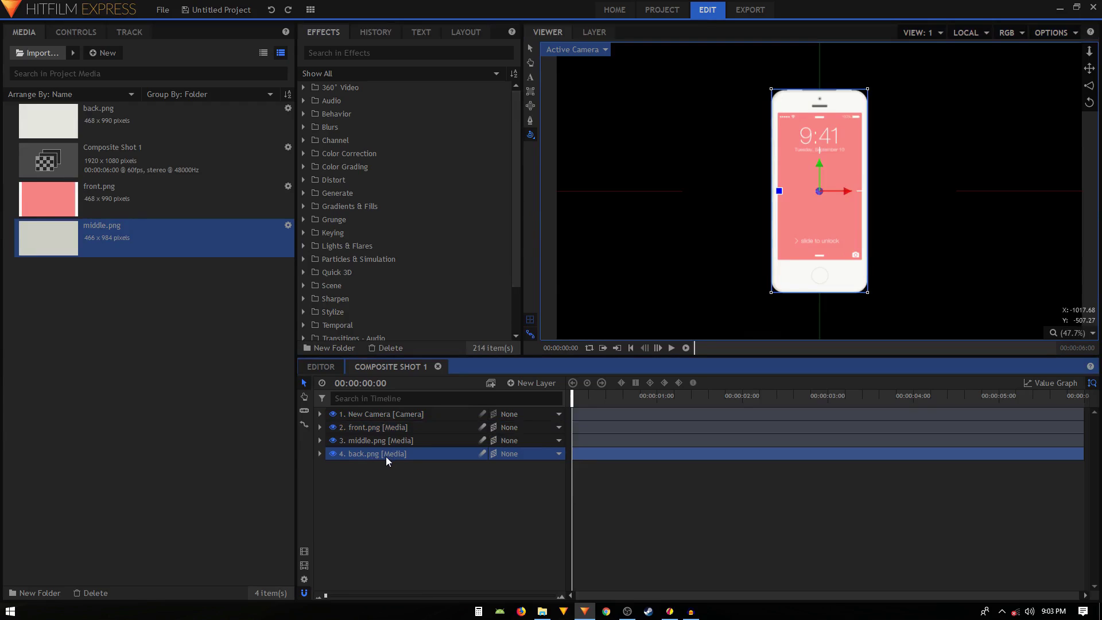
mouse_move(641, 151)
left_mouse_down()
mouse_move(654, 172)
mouse_move(658, 144)
left_mouse_up()
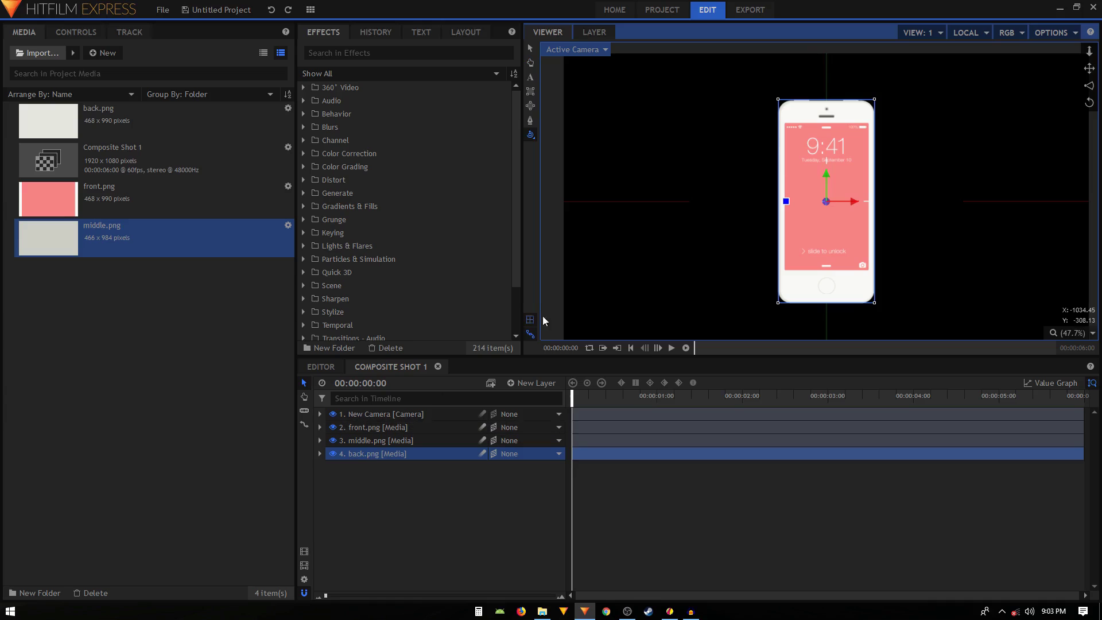
scroll(829, 184, "down", 1)
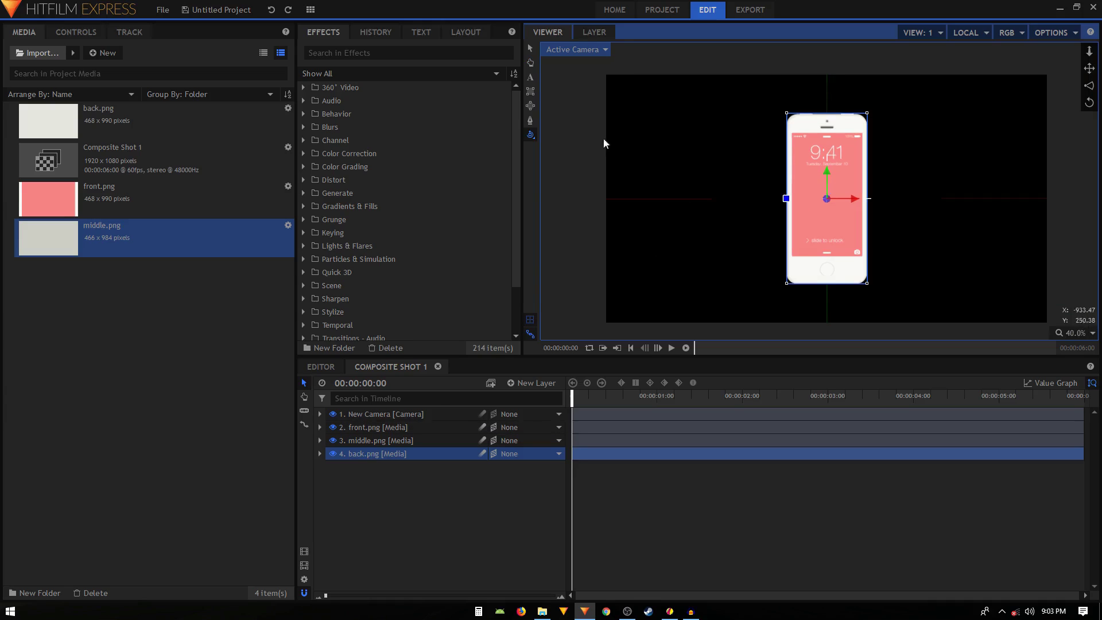
Step: Switch the viewer to the Top view and adjust its zoom
left_click(578, 53)
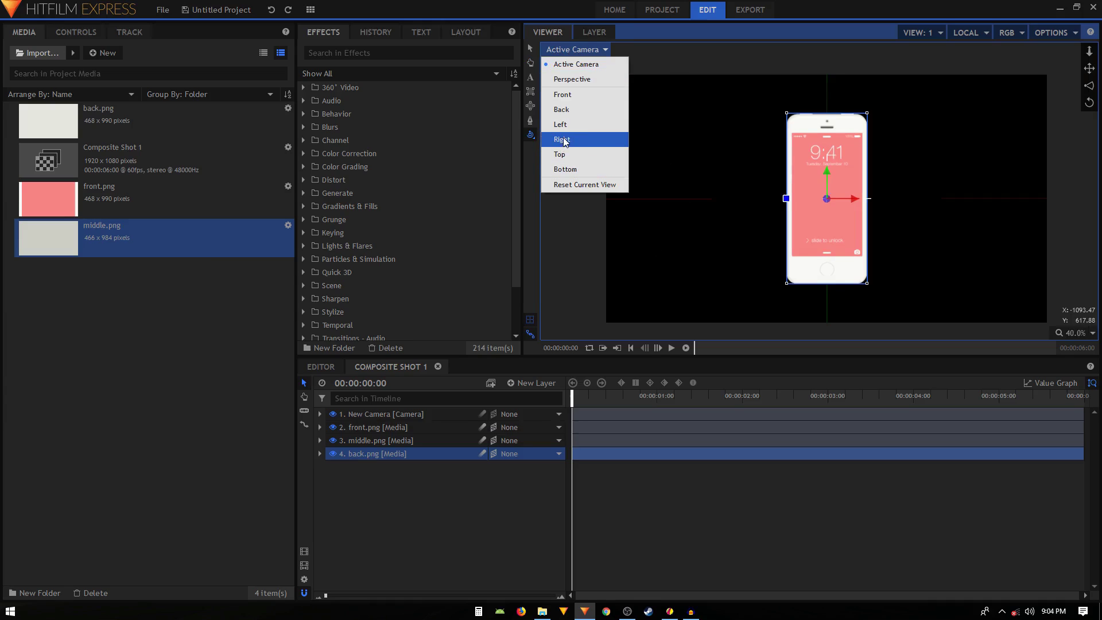
left_click(566, 156)
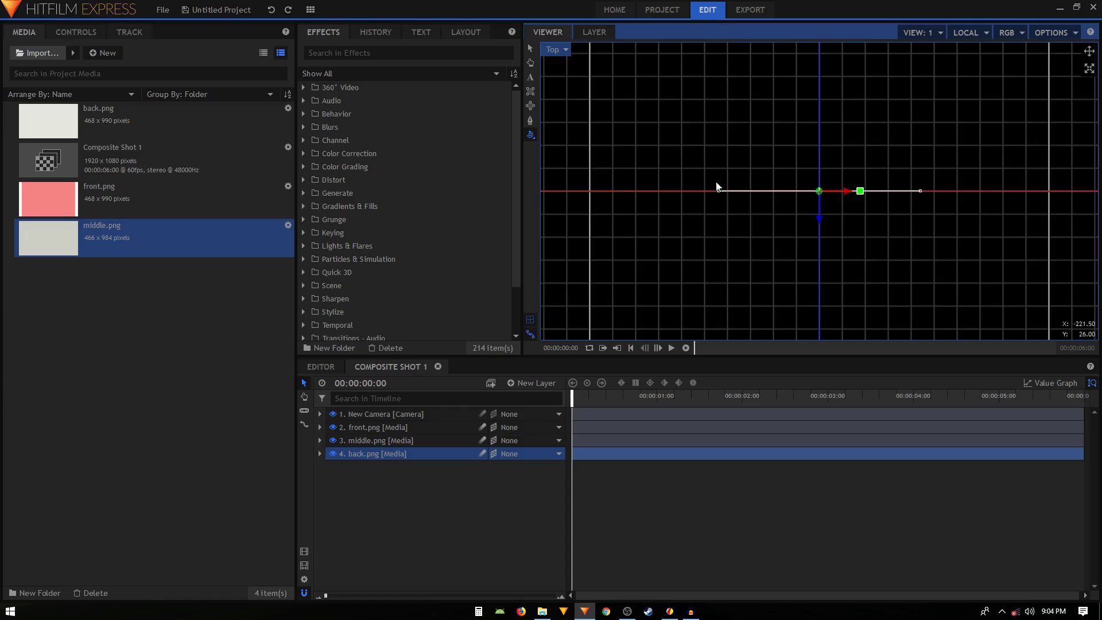
scroll(815, 198, "up", 3)
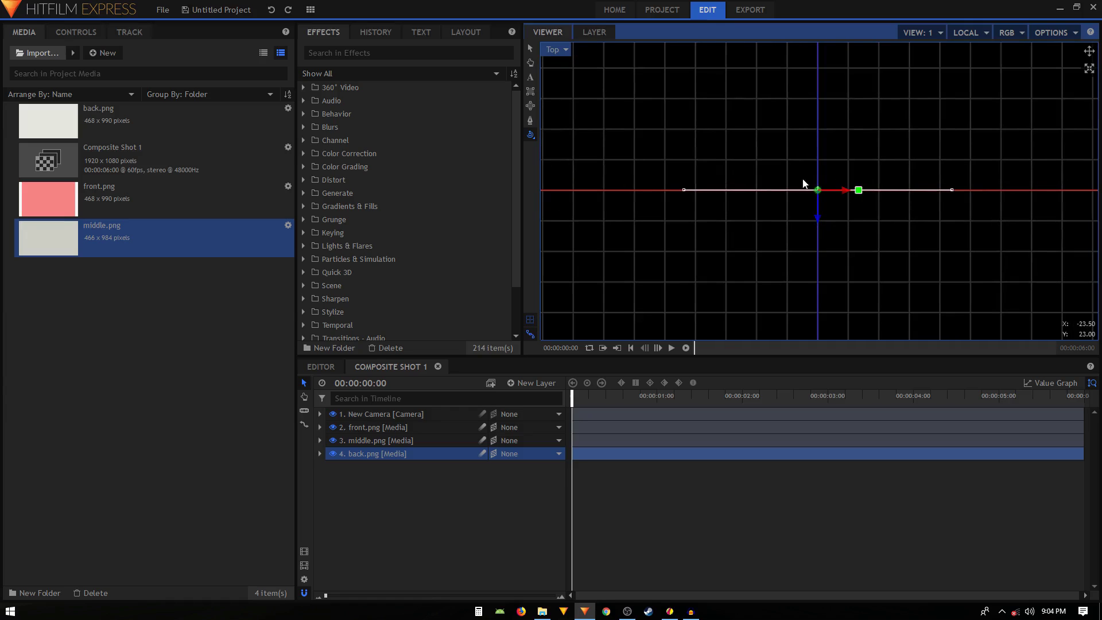
scroll(843, 193, "down", 2)
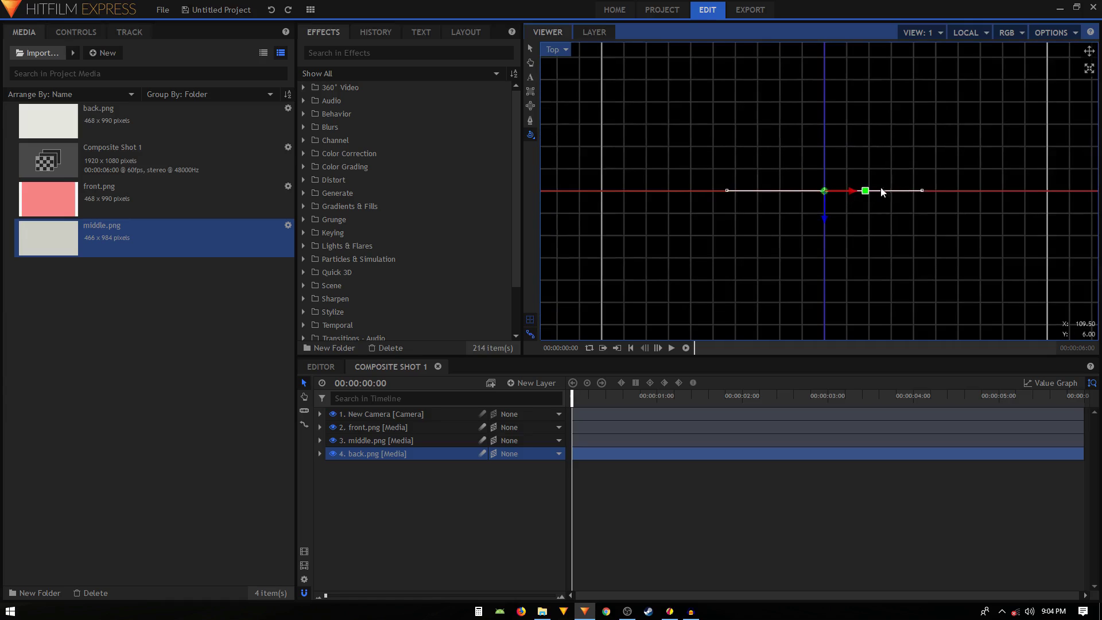
scroll(825, 191, "up", 3)
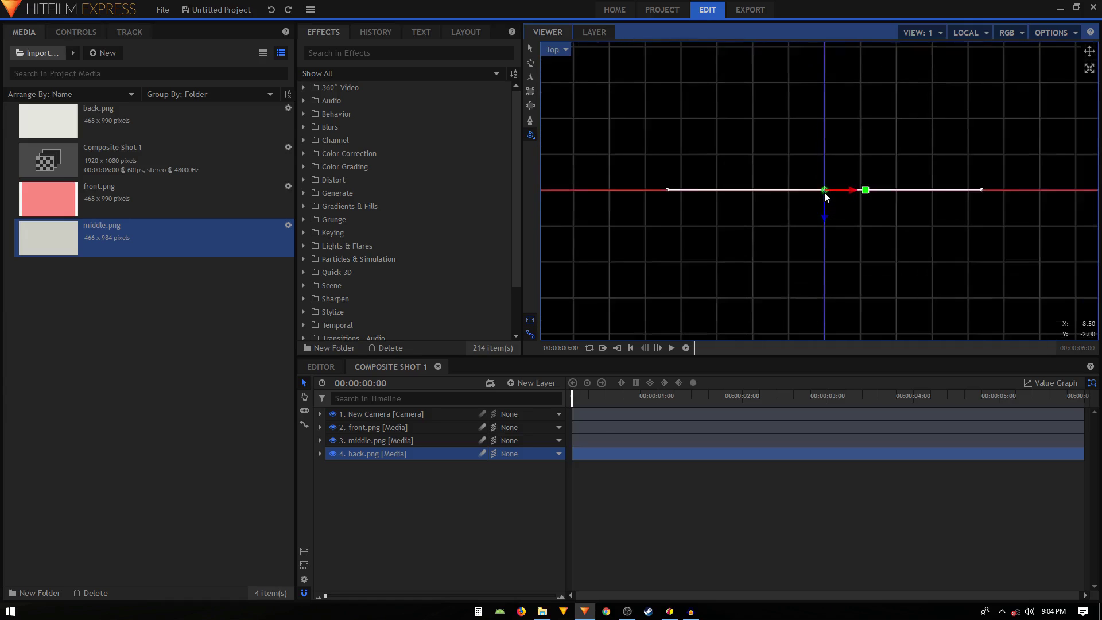
scroll(825, 197, "up", 1)
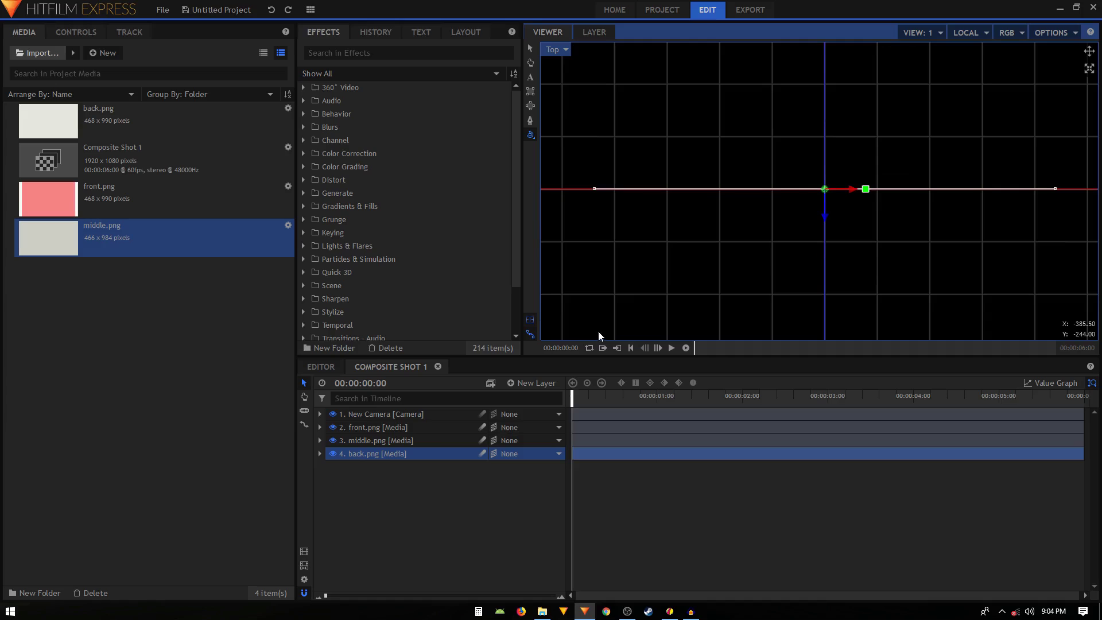
Step: Select back.png and drag its Z arrow to push it further back behind front
left_click(383, 426)
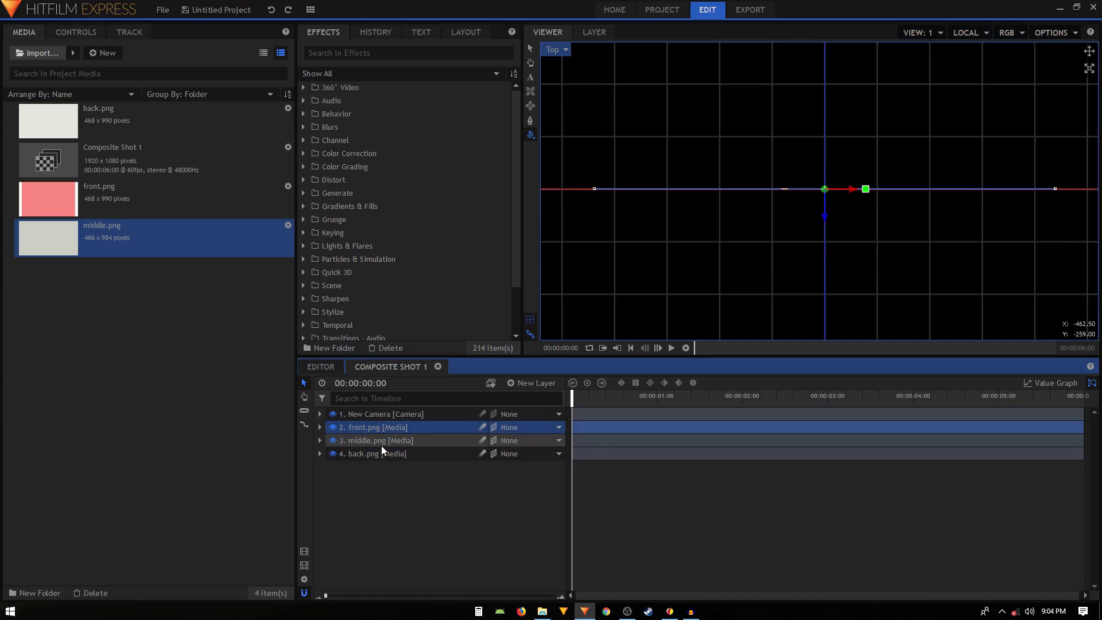
left_click(382, 445)
left_click(391, 453)
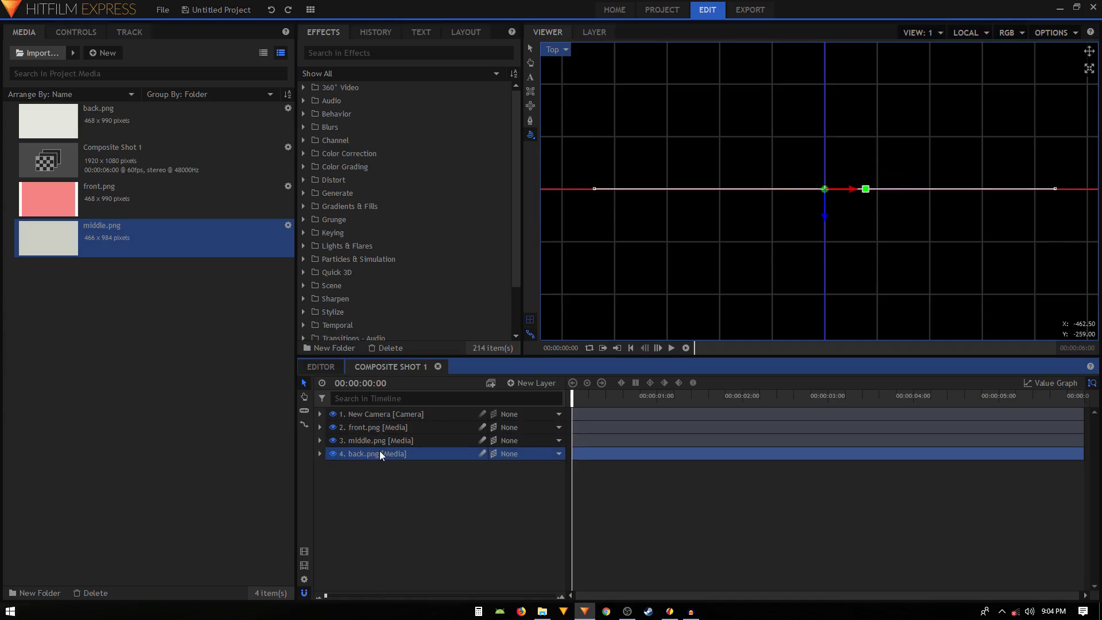
left_click(531, 49)
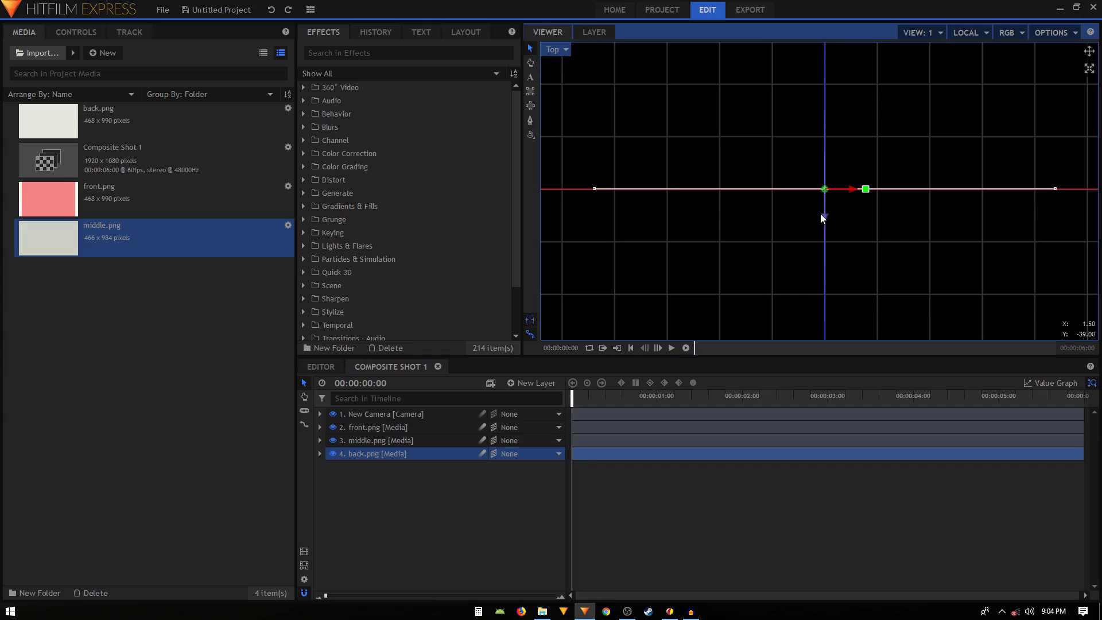
left_click_drag(825, 214, 825, 173)
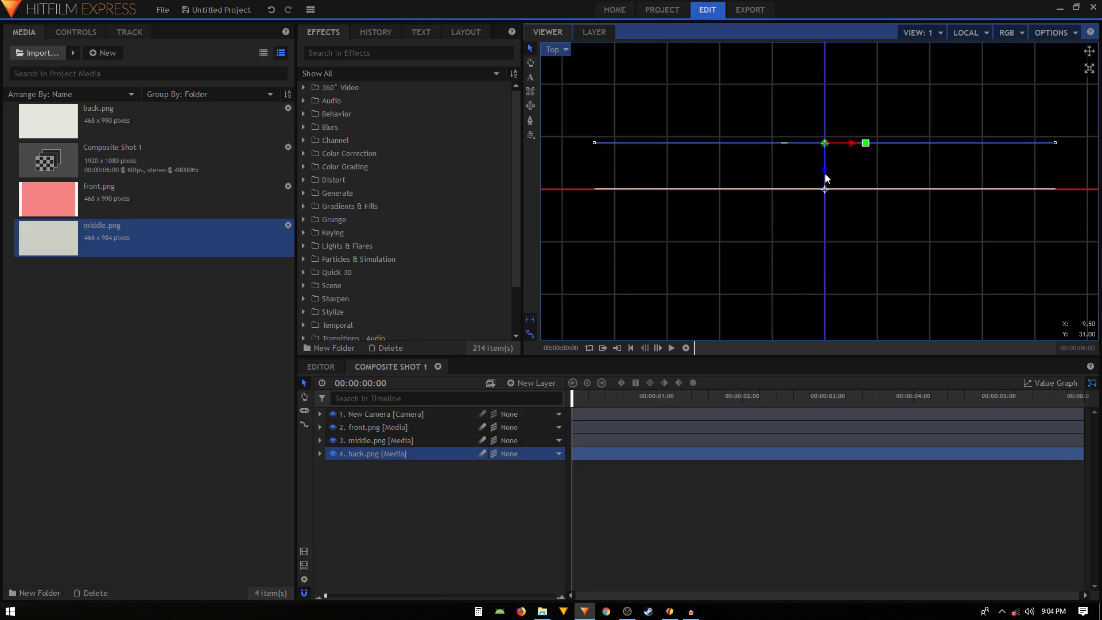
mouse_move(825, 174)
left_mouse_down()
mouse_move(821, 156)
mouse_move(827, 187)
left_mouse_up()
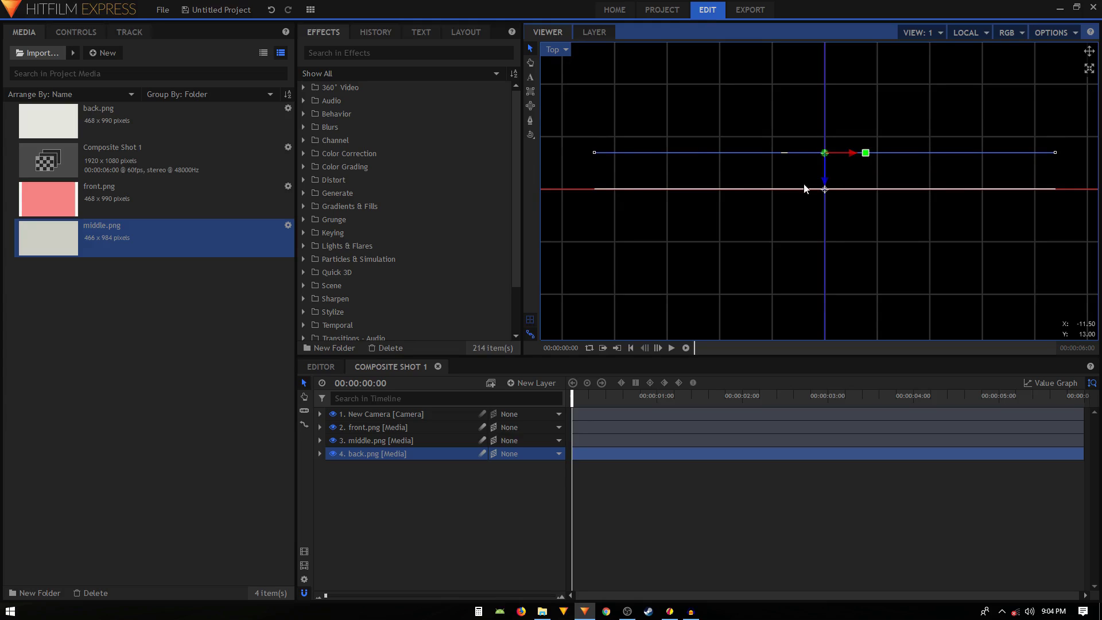
left_click(557, 50)
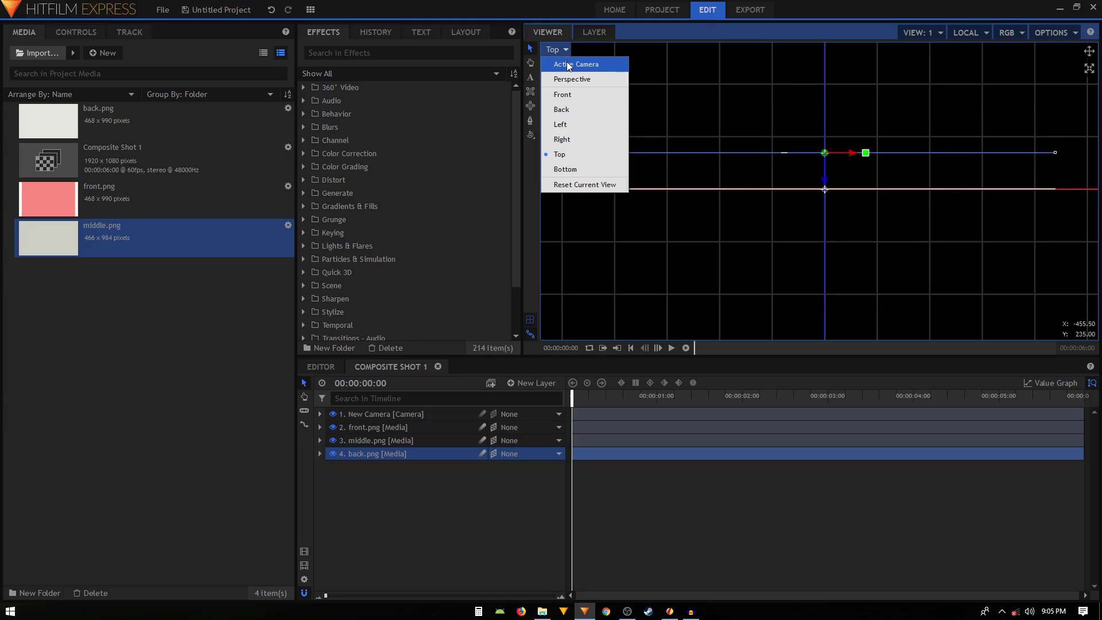
Step: Return to the Active Camera and orbit to inspect the phone layers edge-on
left_click(569, 65)
left_click(531, 135)
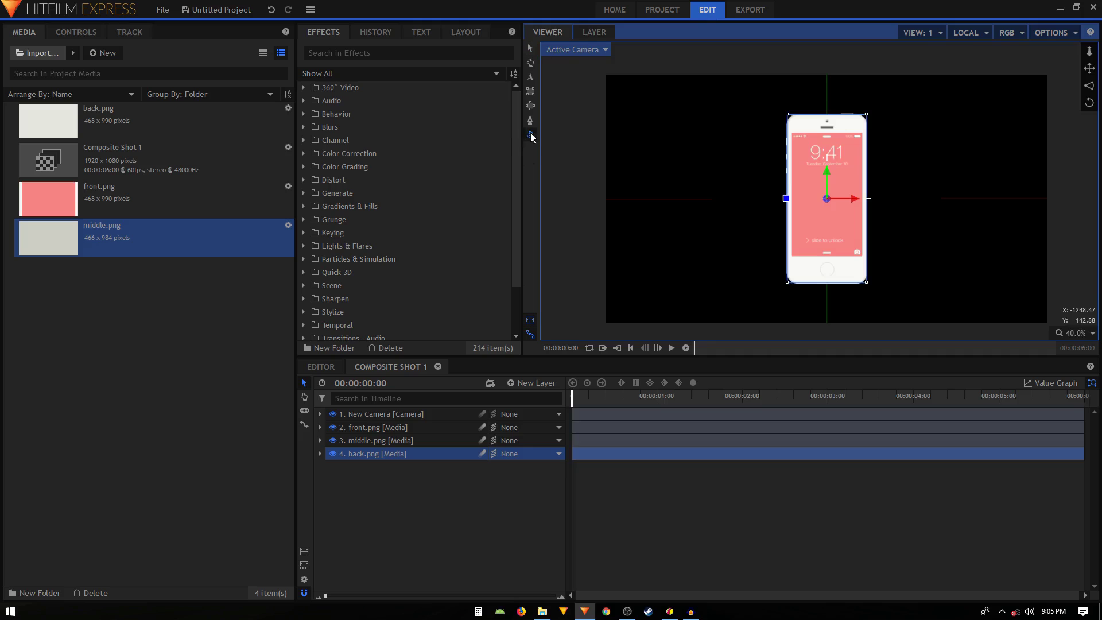
left_click_drag(745, 187, 965, 220)
scroll(942, 204, "up", 5)
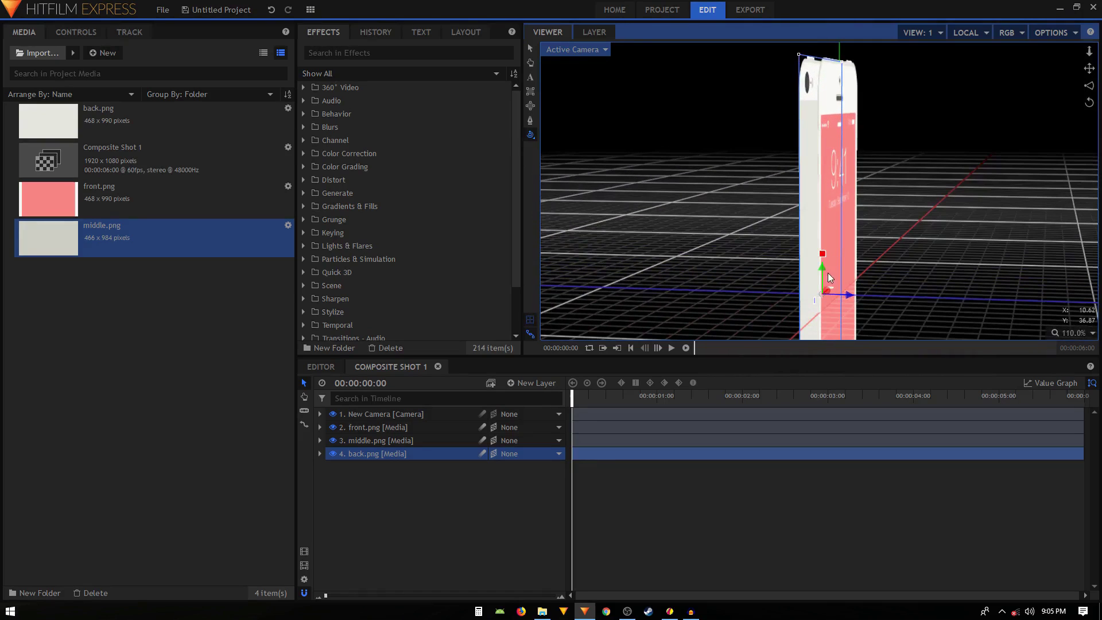
left_click_drag(868, 264, 814, 269)
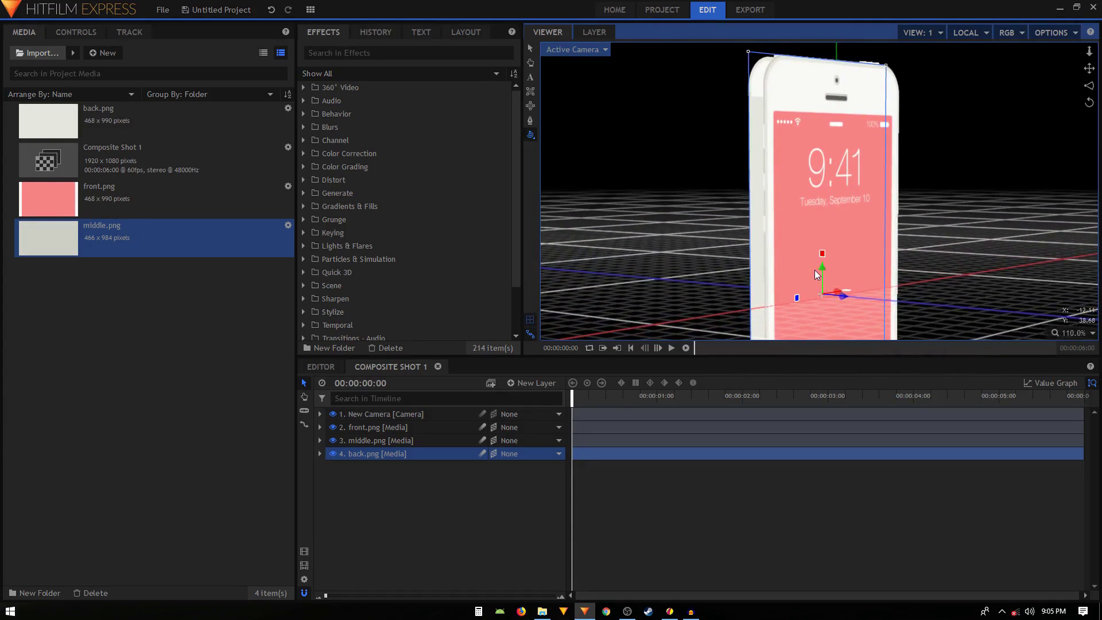
Step: Reset the current view to face-on and select middle.png
left_click(574, 50)
left_click(570, 184)
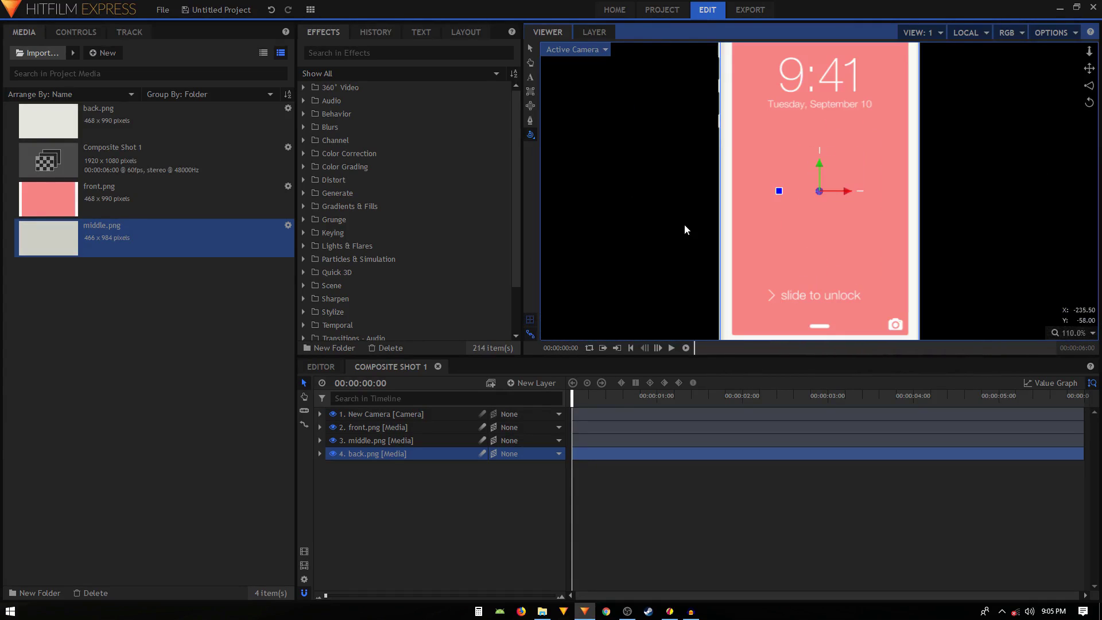
left_click(391, 440)
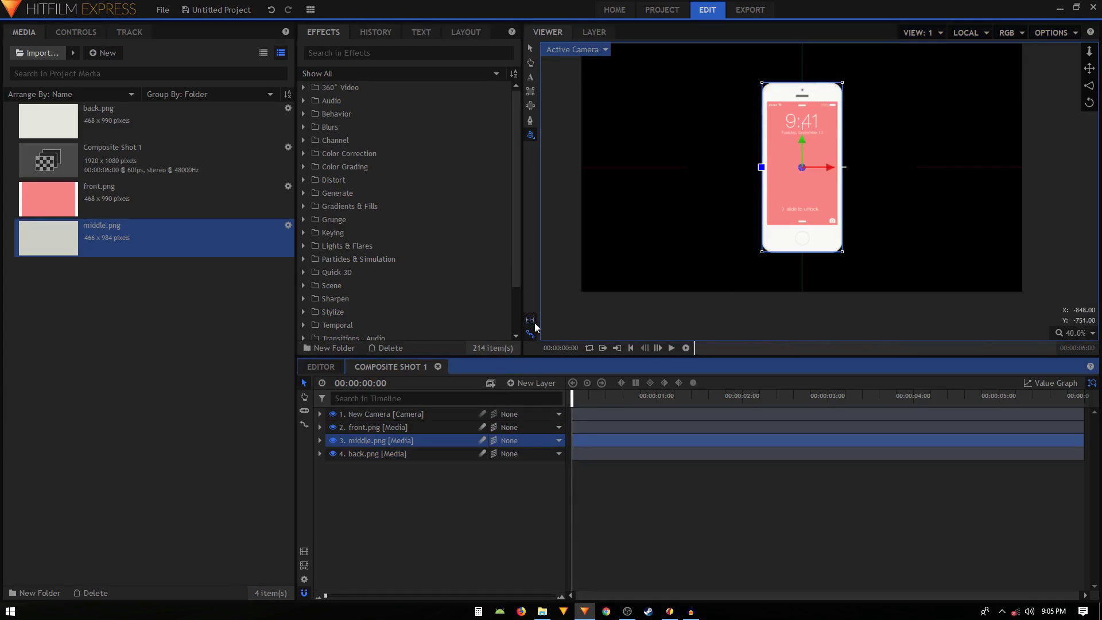
Step: Switch the viewer to Top view, select middle.png and zoom in
left_click(574, 49)
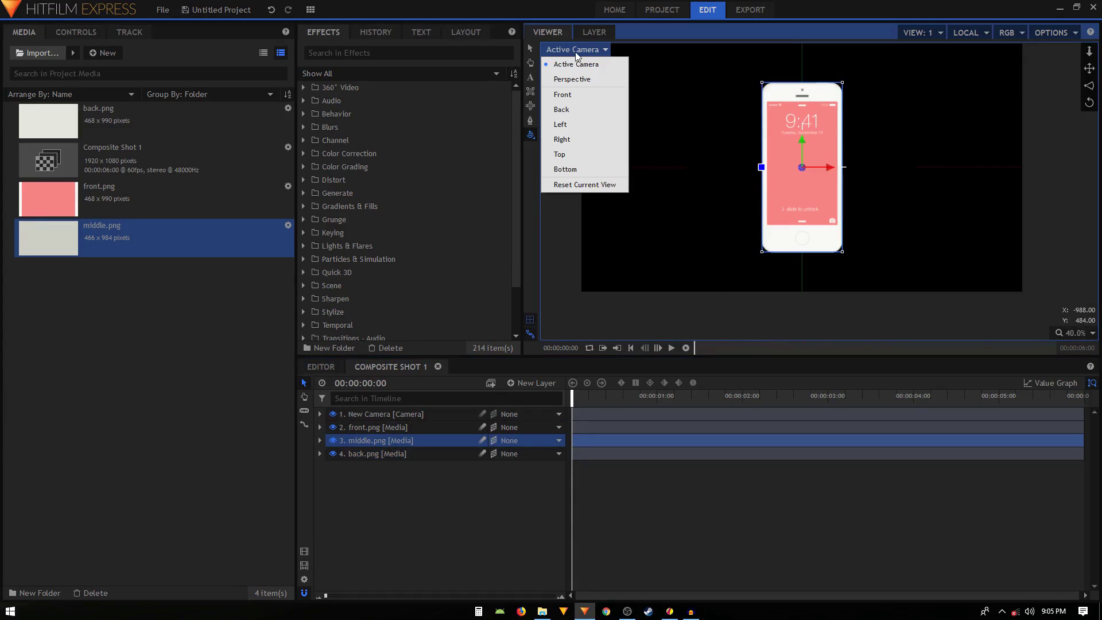
left_click(574, 155)
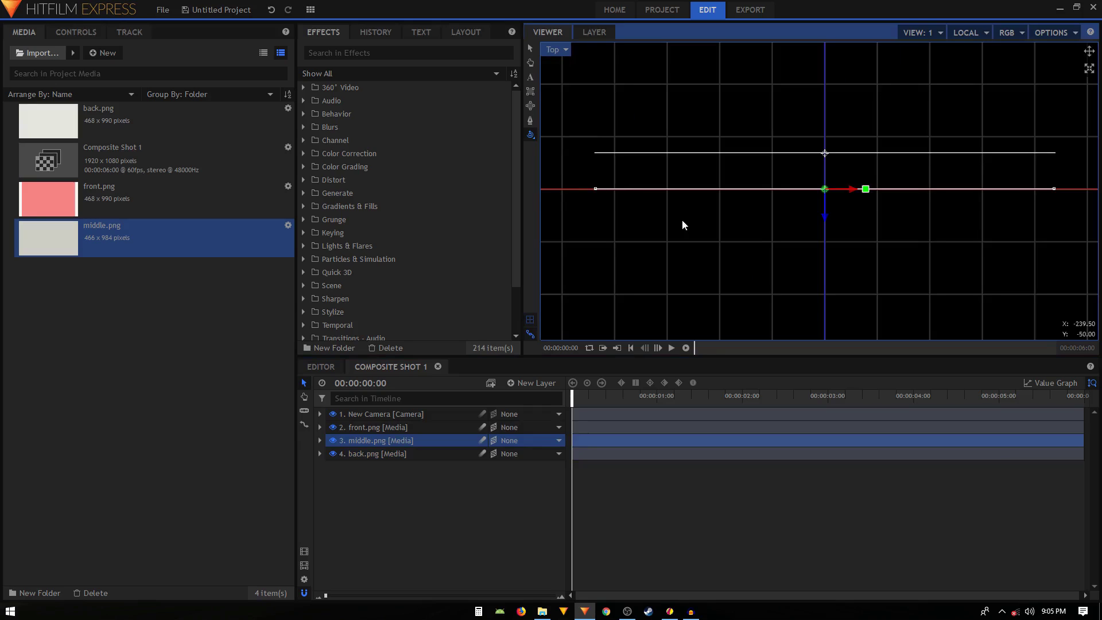
left_click(374, 444)
scroll(798, 166, "up", 1)
scroll(821, 175, "up", 3)
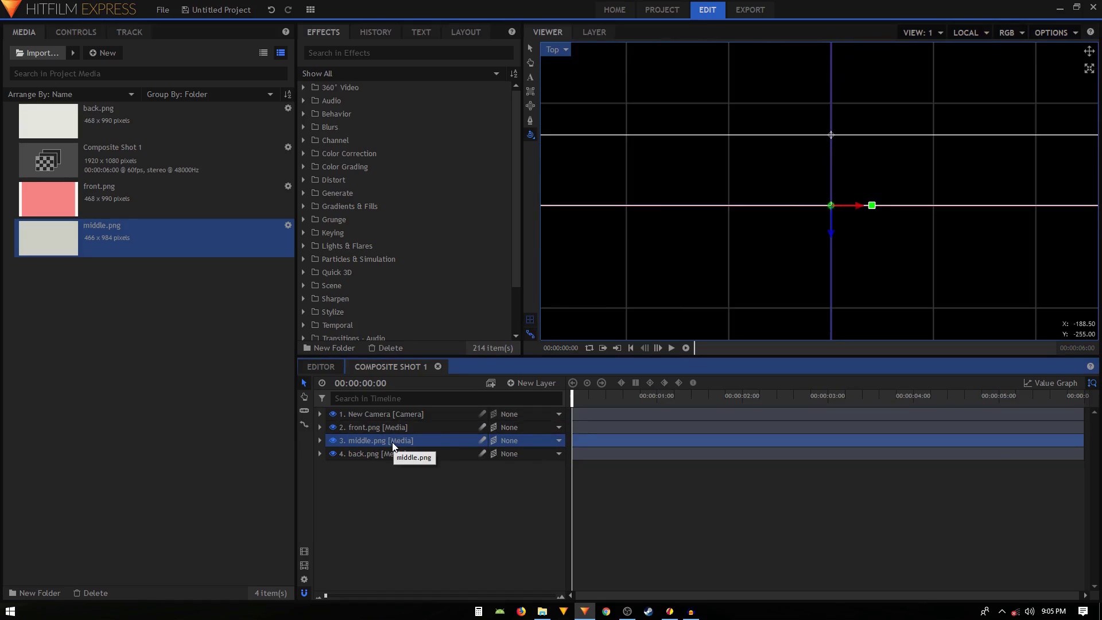
Step: Duplicate middle.png into middle.png[2] and recentre the Top view on the layers
key("ctrl+d")
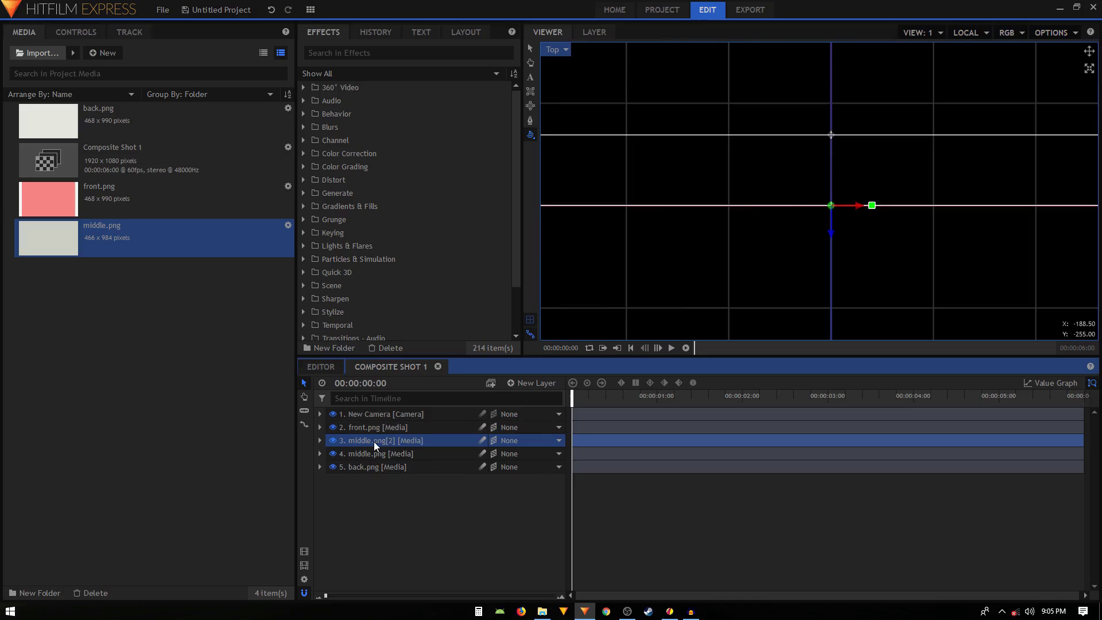
right_click(374, 442)
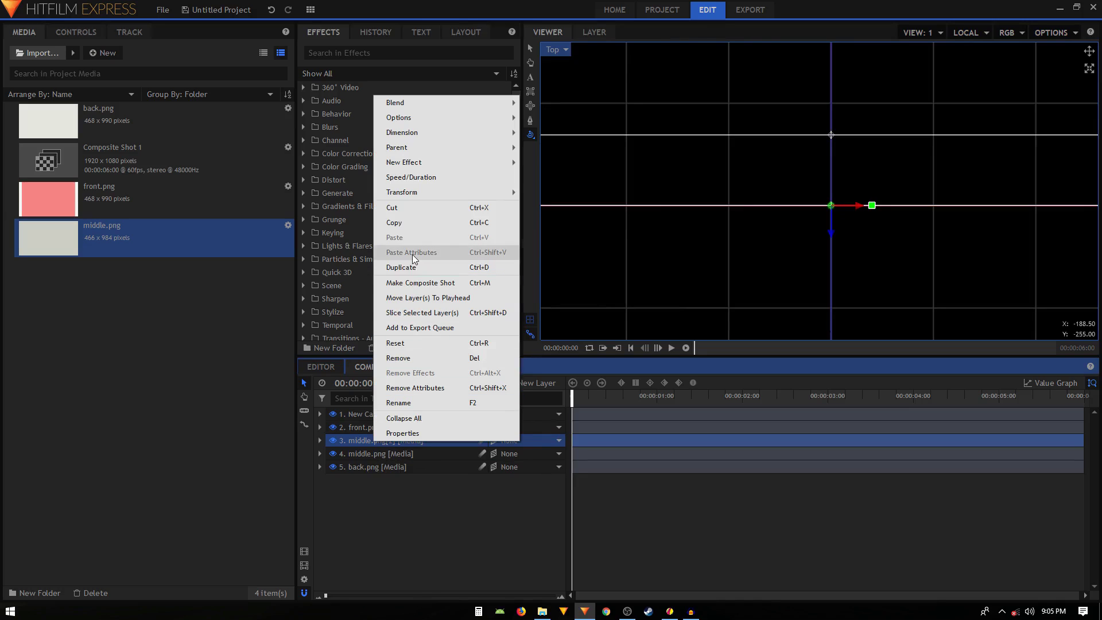
left_click(353, 439)
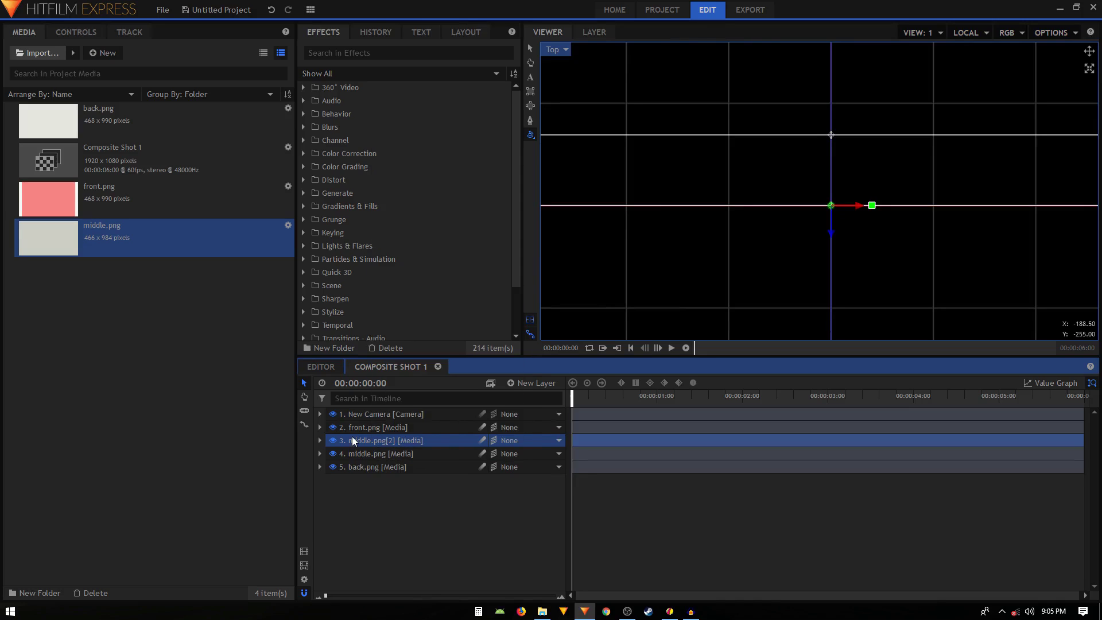
scroll(835, 238, "up", 1)
scroll(835, 236, "up", 1)
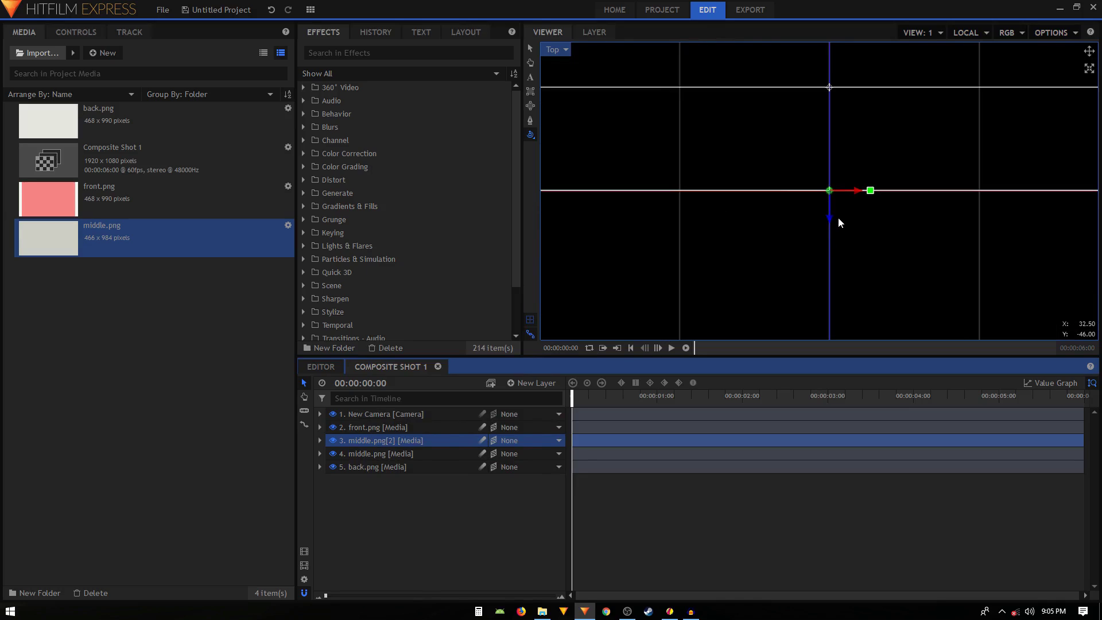
left_click_drag(838, 217, 841, 253)
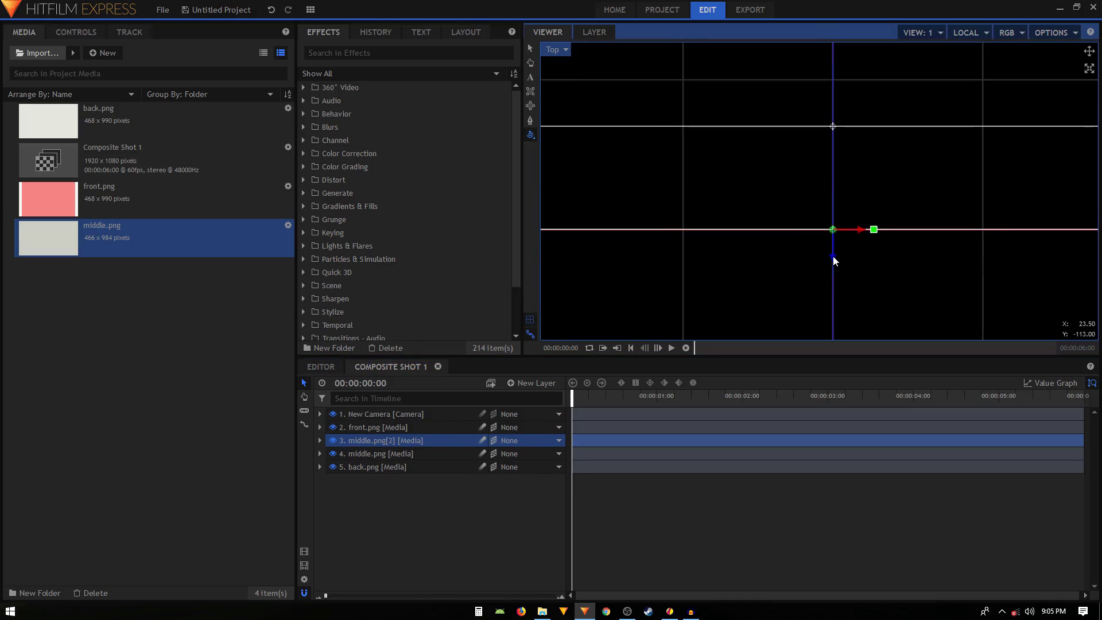
left_click(527, 53)
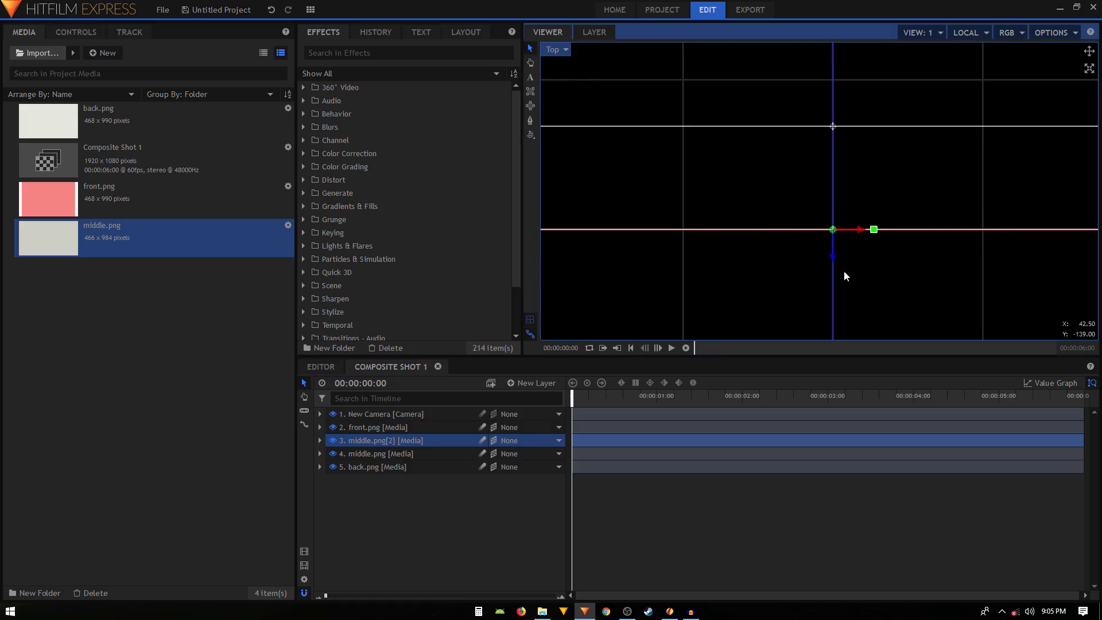
left_click(832, 257)
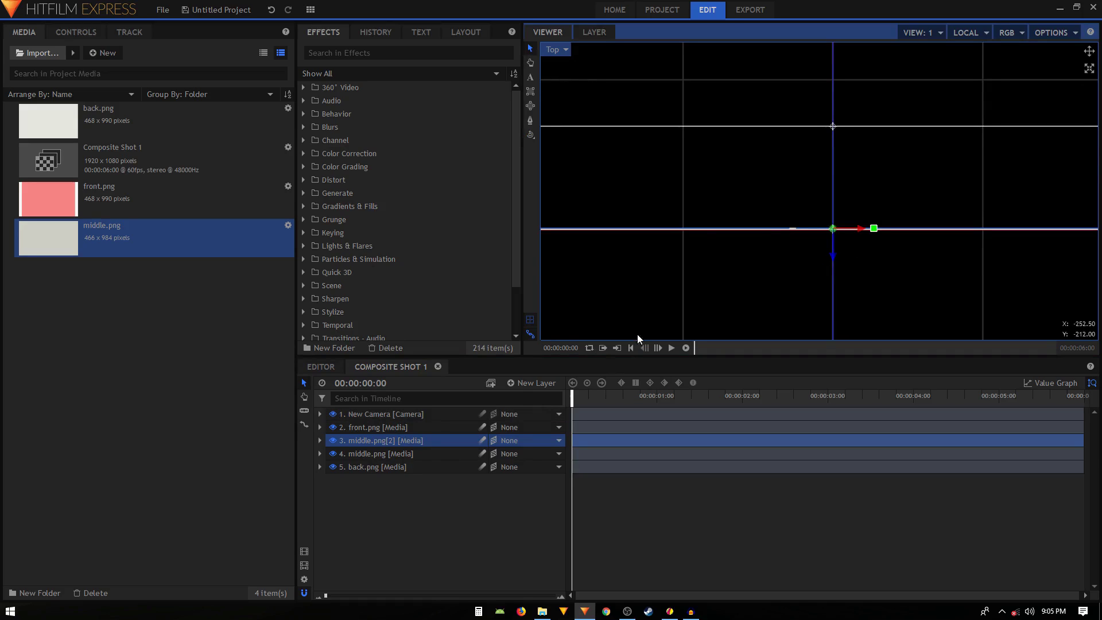
Step: Duplicate the middle layers twice more, two then four, nudging each batch along Z
left_click(382, 439)
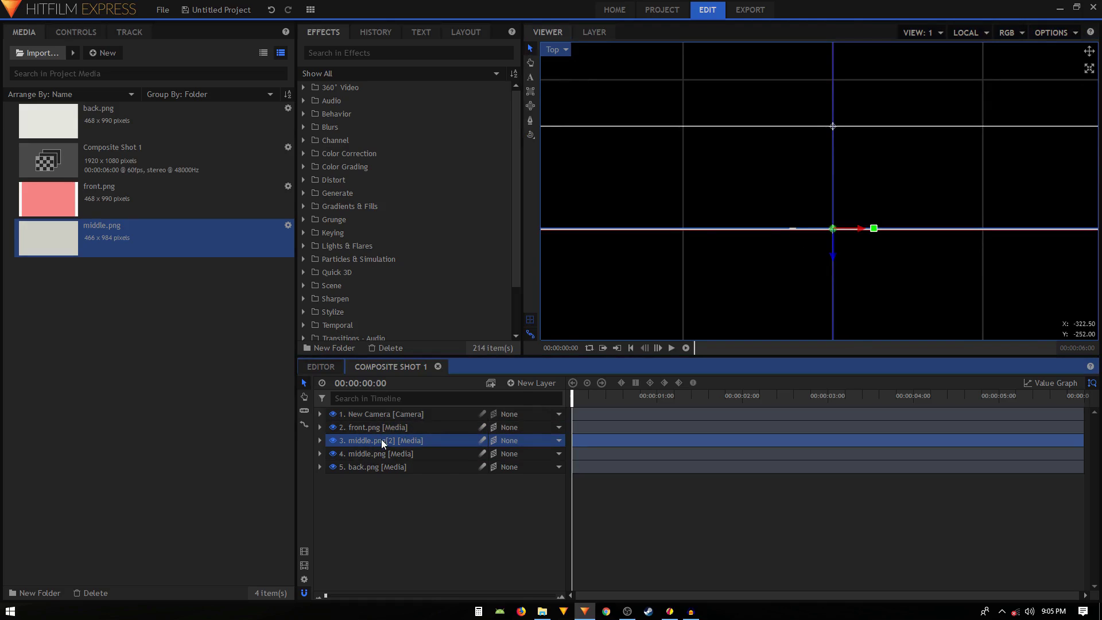
left_click(388, 453, "ctrl")
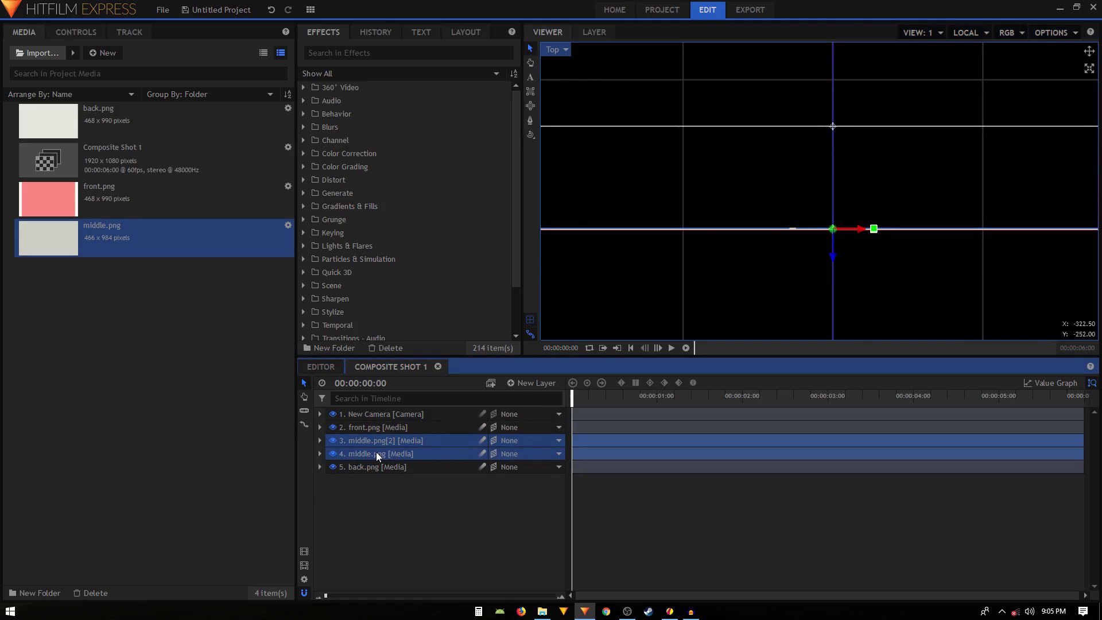
key("ctrl+d")
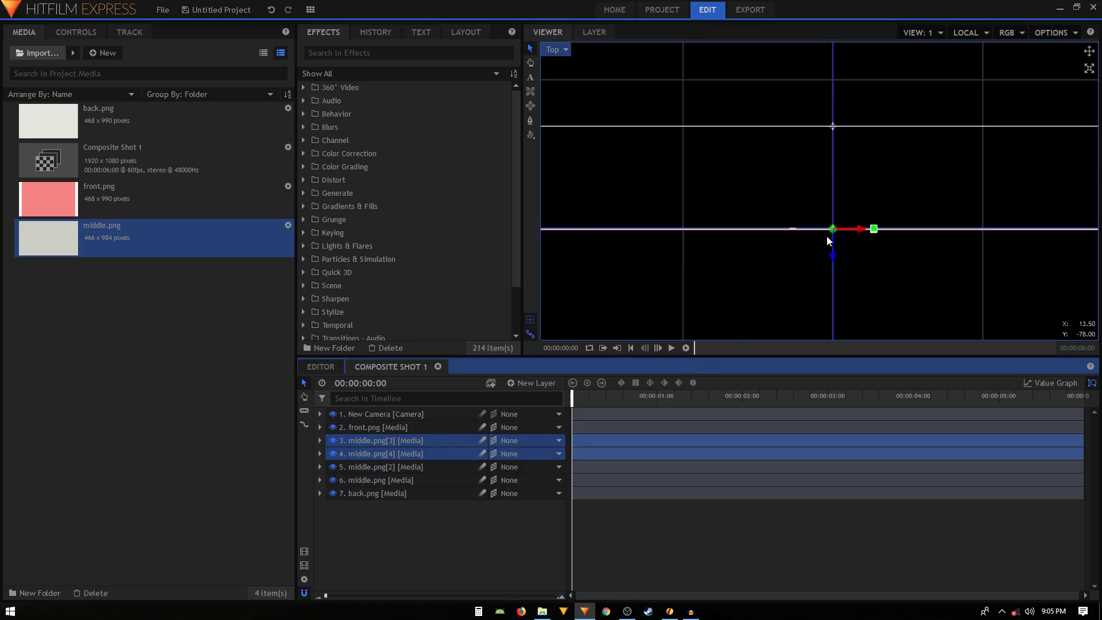
left_click_drag(832, 256, 833, 254)
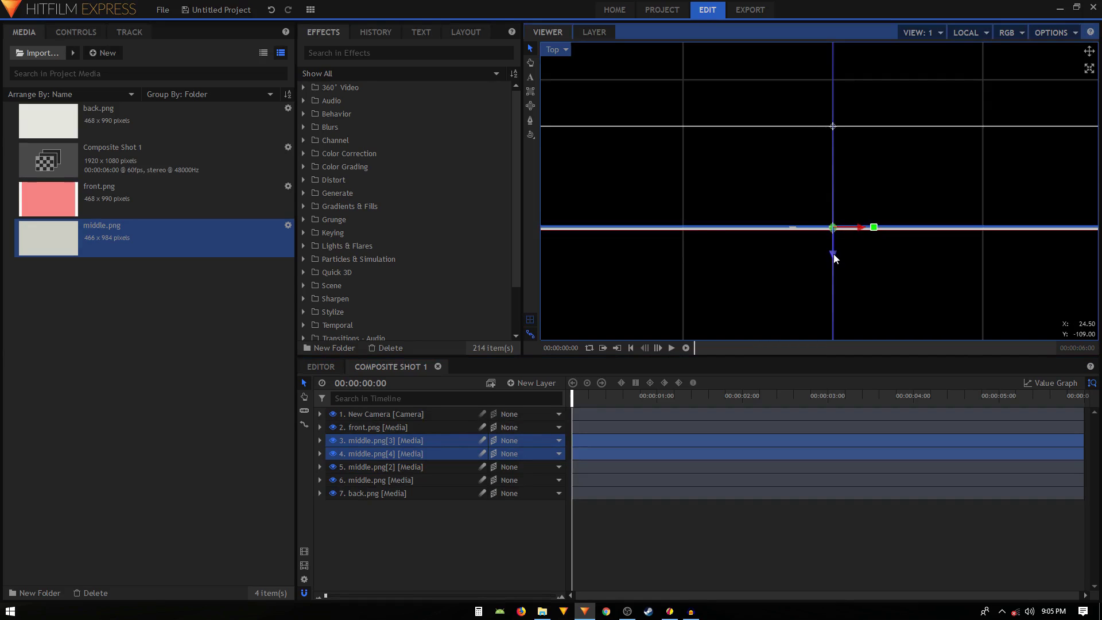
left_click(402, 476, "shift")
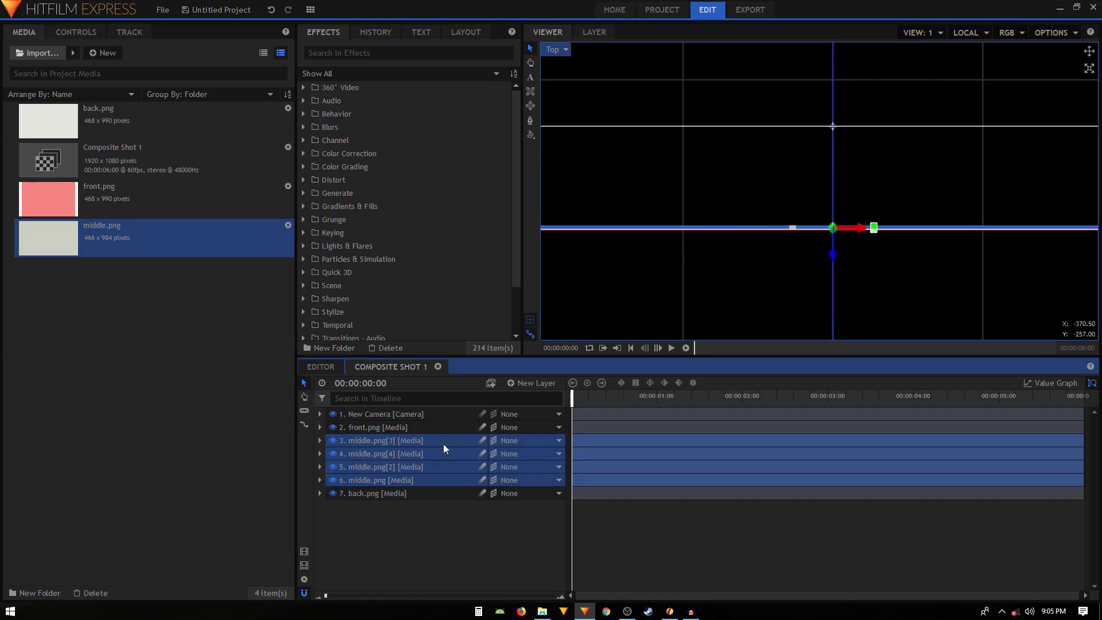
key("ctrl+d")
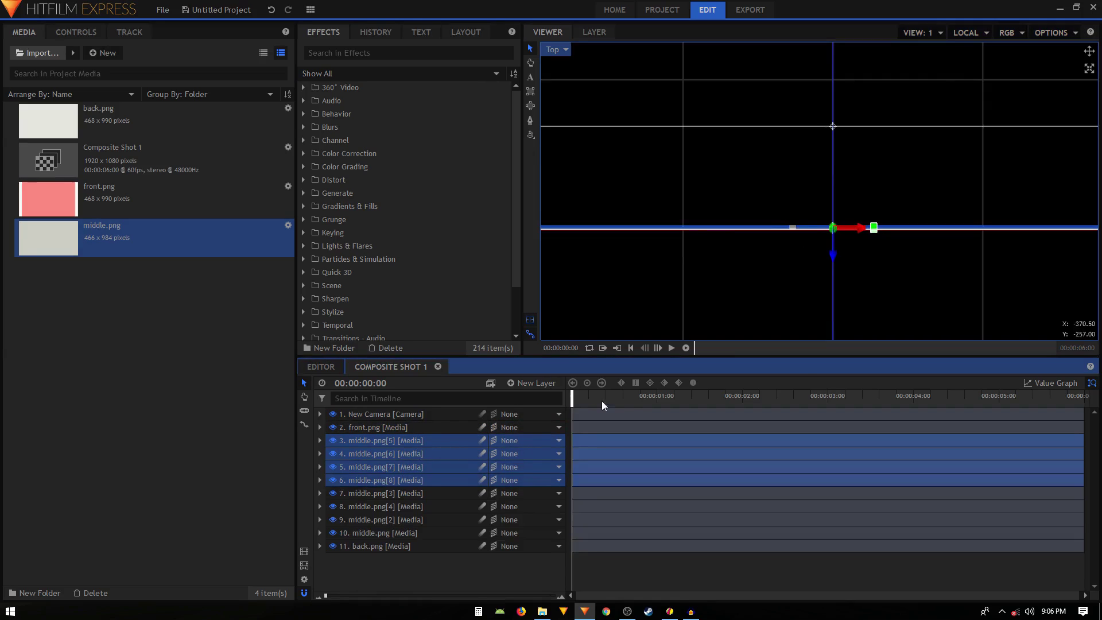
left_click_drag(833, 253, 831, 248)
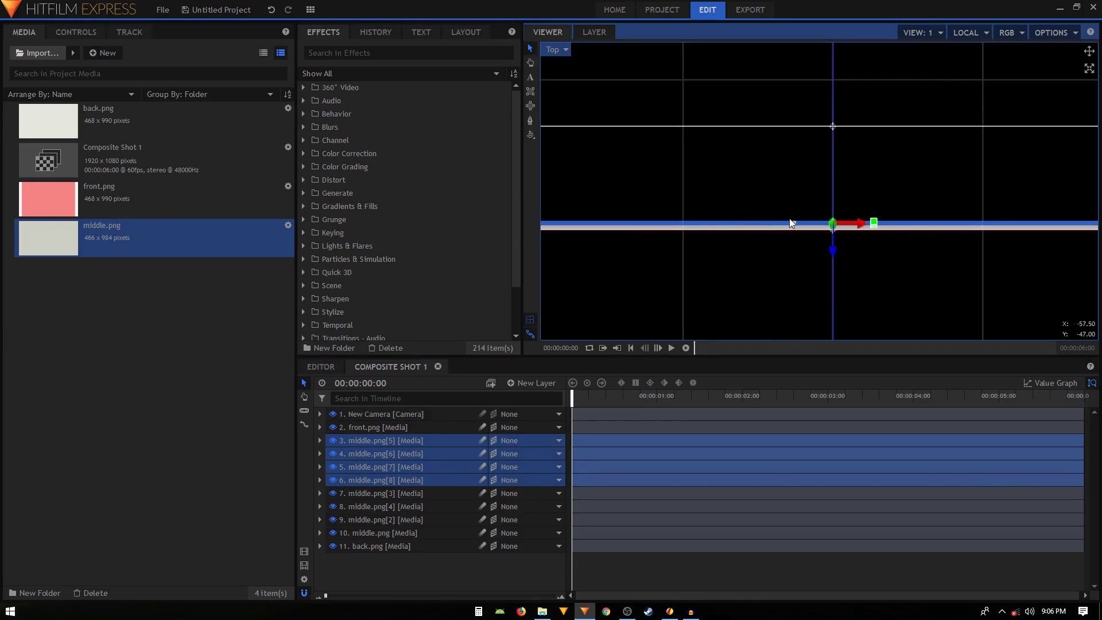
Step: Scroll the layer list and select front.png, then middle.png[5]
scroll(820, 179, "down", 1)
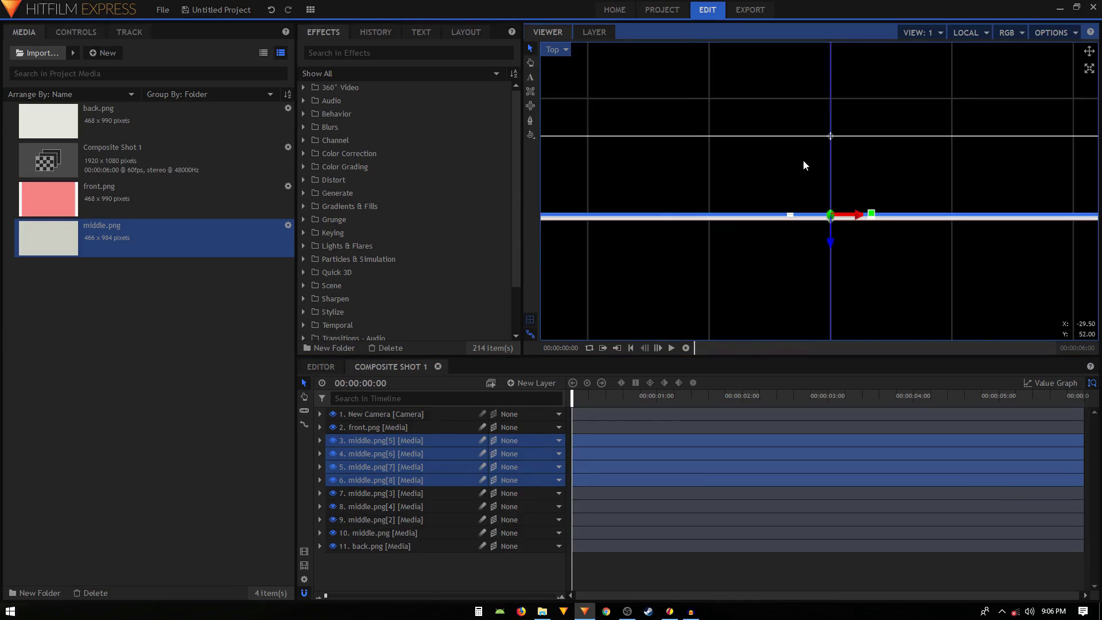
scroll(861, 168, "up", 1)
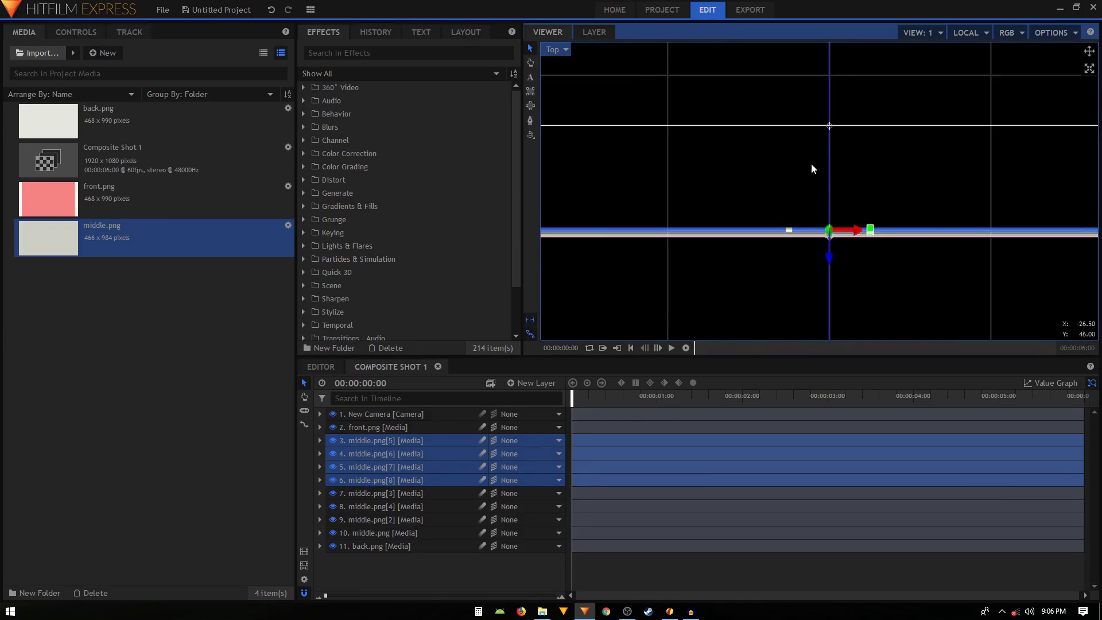
left_click(384, 428)
left_click(397, 441)
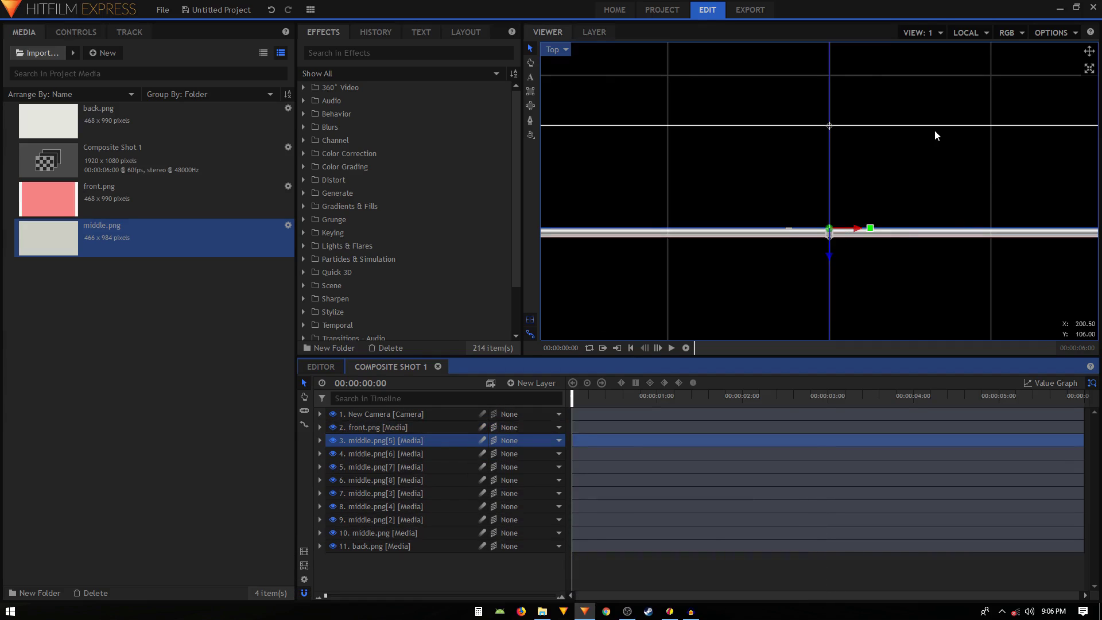
Step: Set both the viewer's Paused Resolution and Playback Resolution to Quarter
left_click(1051, 33)
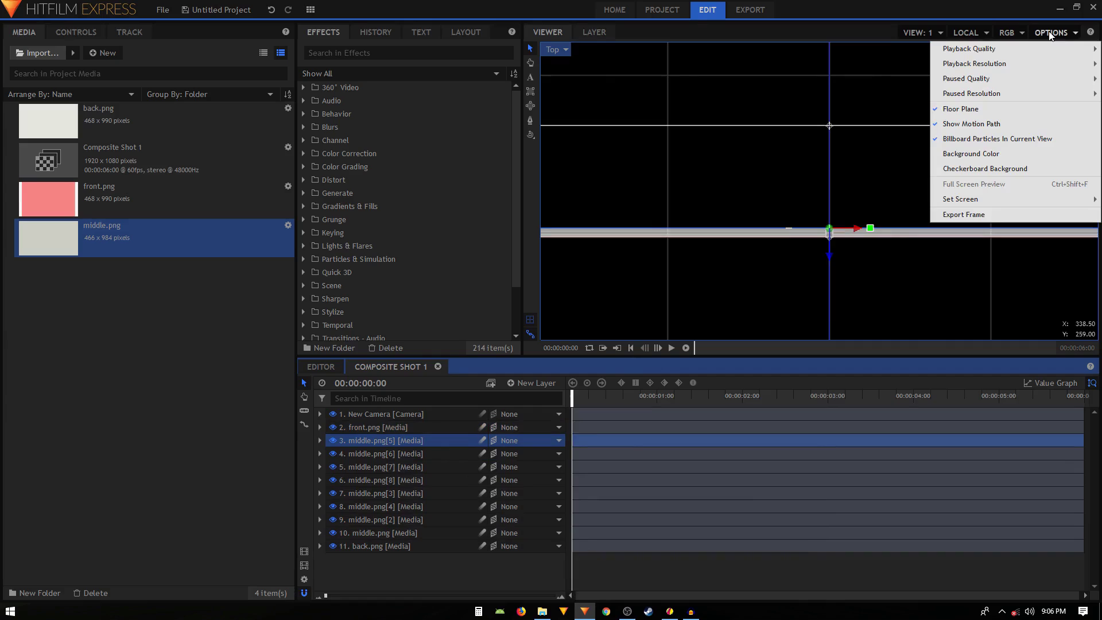
mouse_move(984, 92)
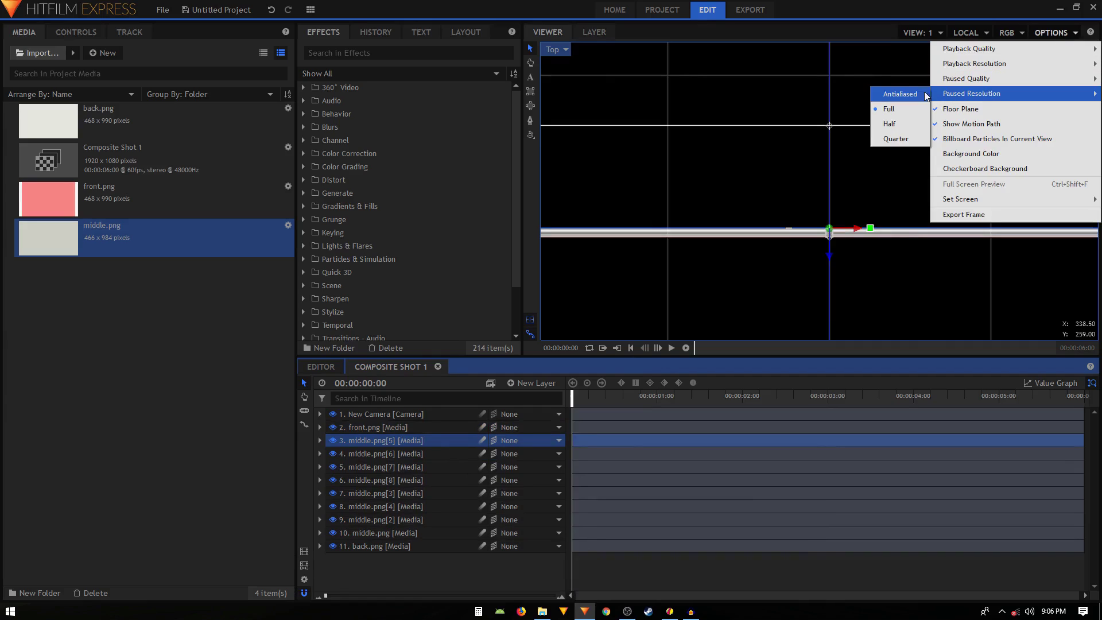
left_click(904, 140)
left_click(1052, 33)
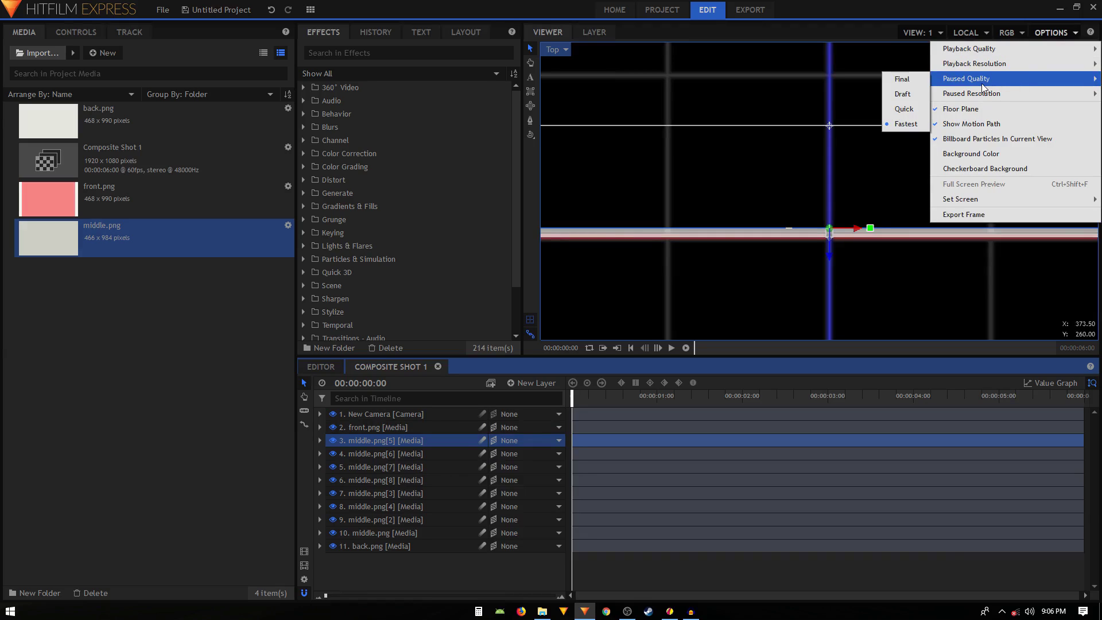
mouse_move(982, 69)
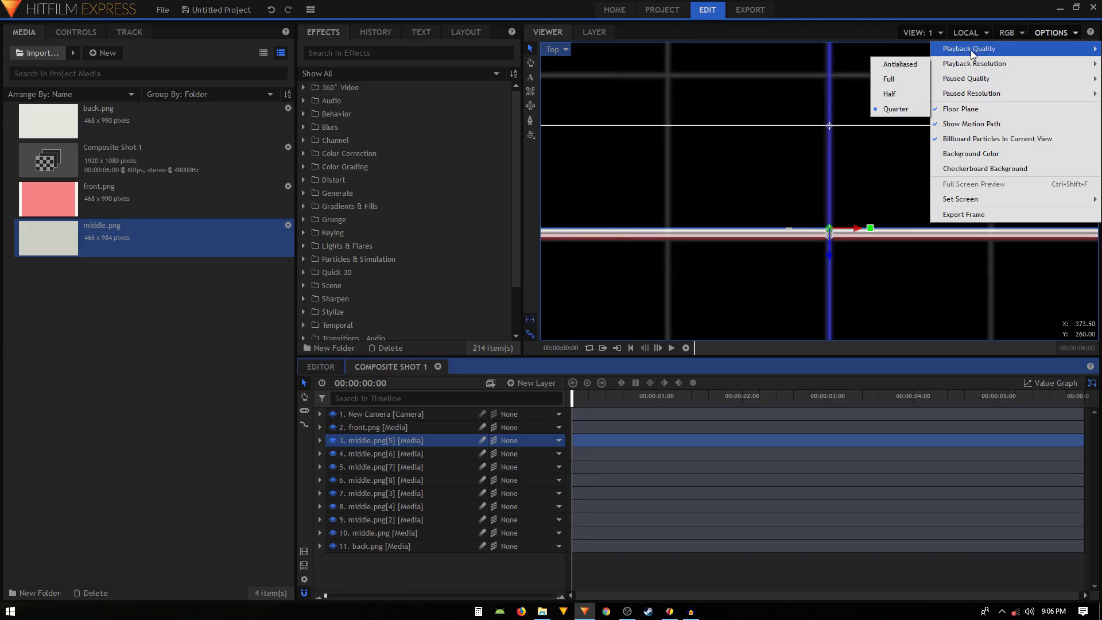
left_click(639, 264)
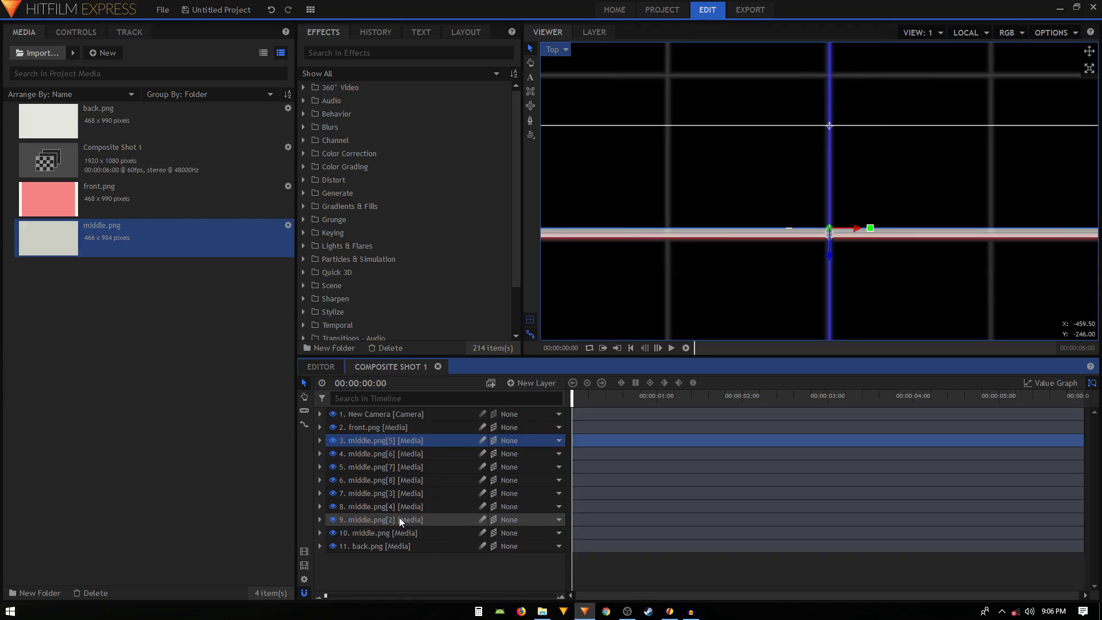
Step: Duplicate the eight middle layers and more, pushing each new batch up along Z
left_click(389, 529, "shift")
key("ctrl+d")
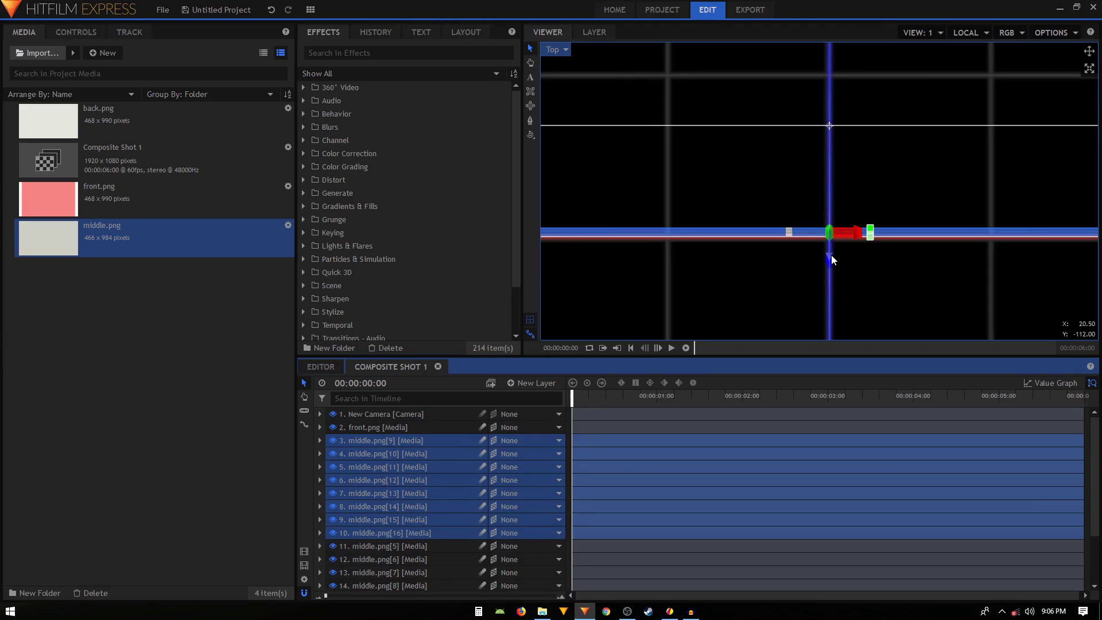
left_click_drag(832, 255, 831, 248)
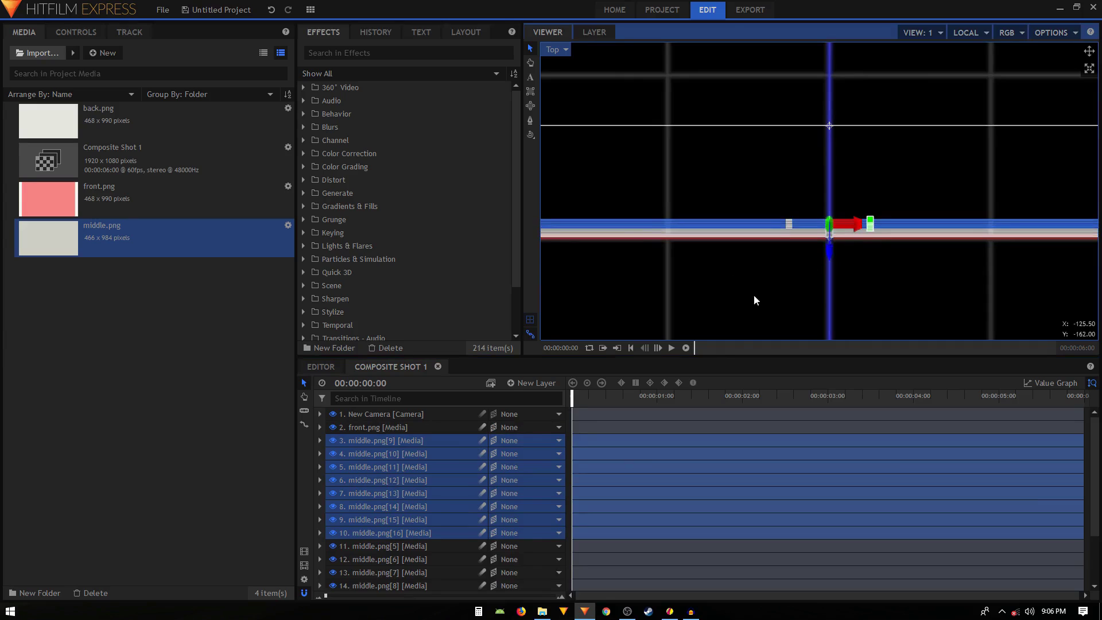
left_click(415, 543, "shift")
scroll(415, 545, "down", 1)
key("ctrl+d")
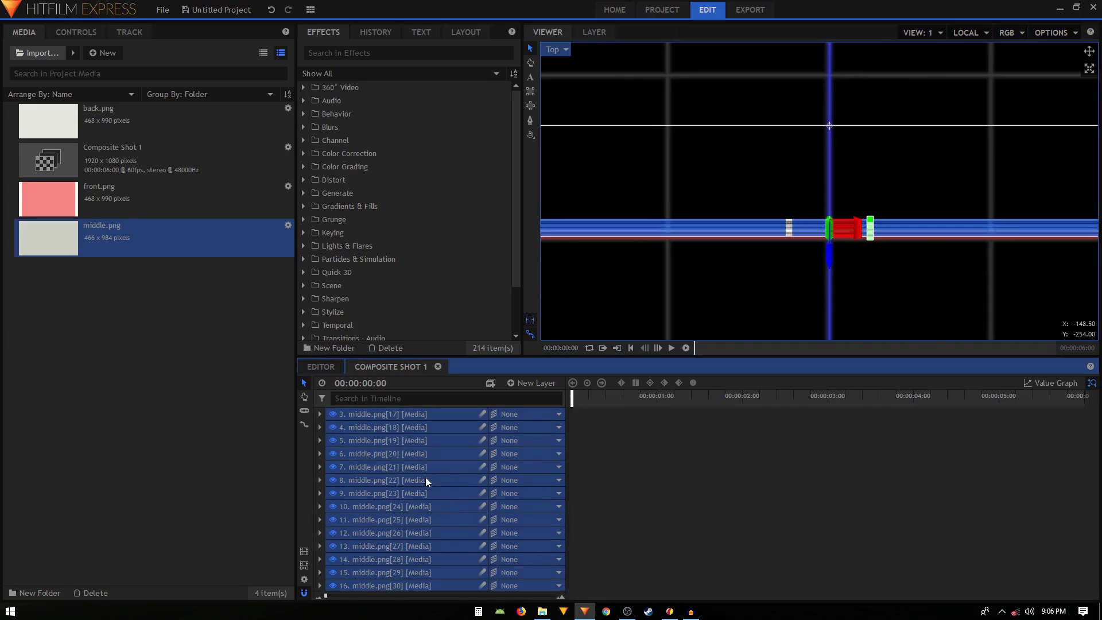
left_click_drag(830, 247, 832, 172)
Step: Duplicate the selection twice more, then select only middle.png[85]
right_click(435, 414)
left_click(471, 276)
key("ctrl+d")
left_click(844, 154)
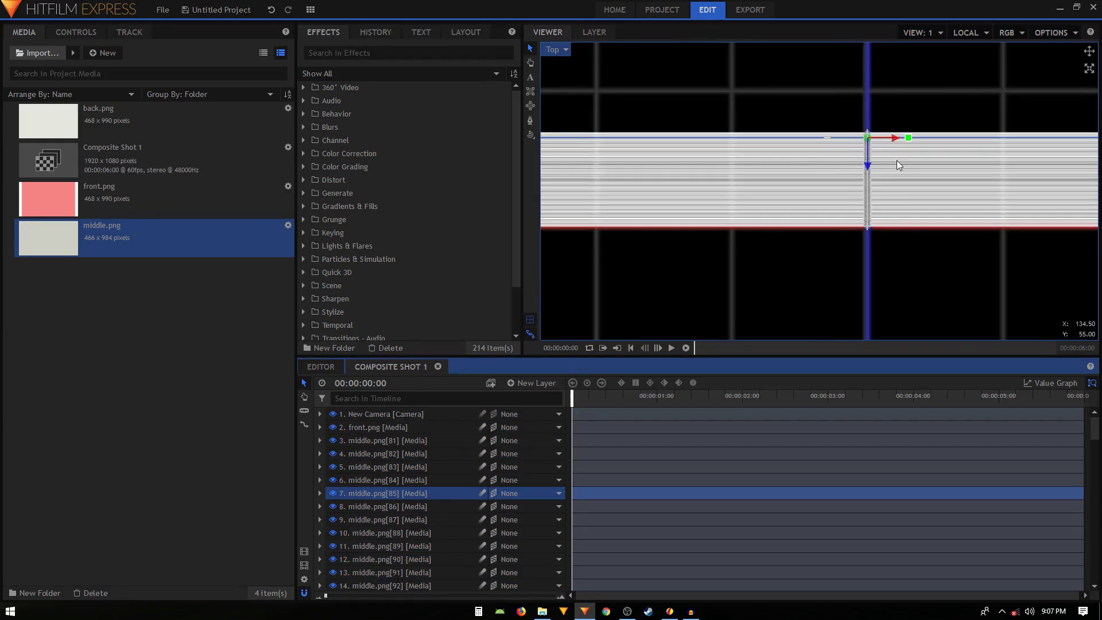
scroll(899, 166, "down", 5)
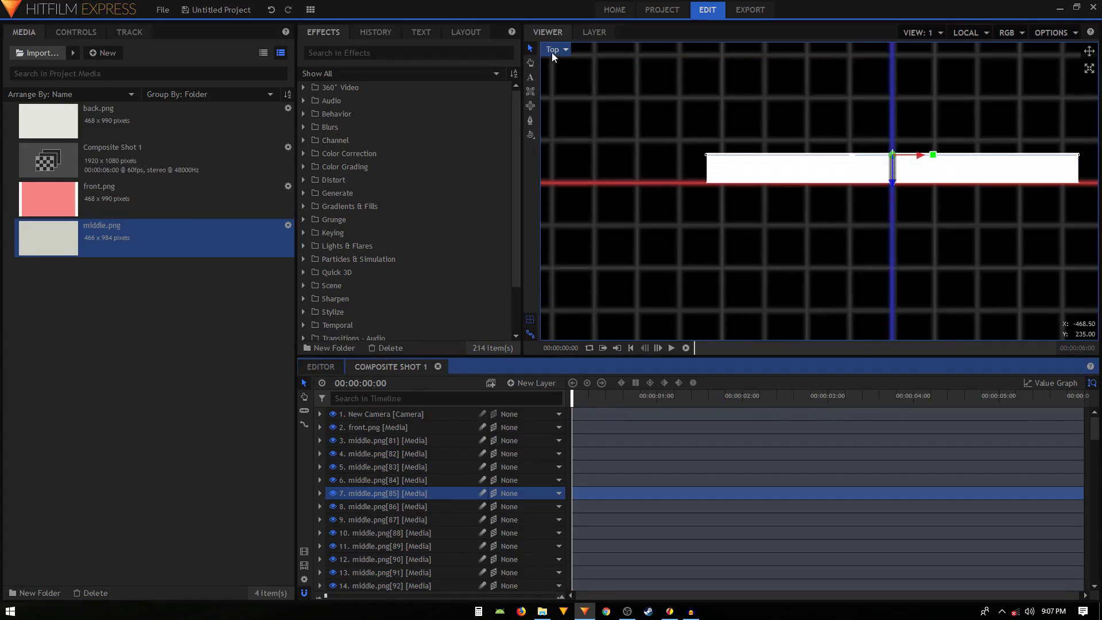
Step: View through the Active Camera, change the paused preview resolution, and zoom to 50%
left_click(558, 49)
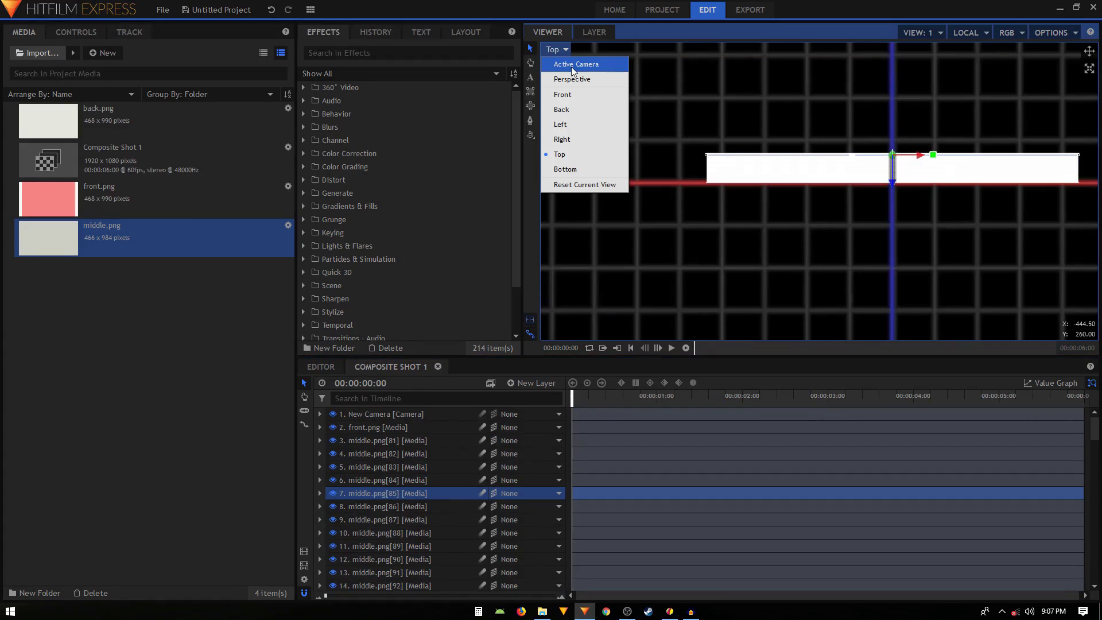
left_click(574, 66)
left_click(1051, 33)
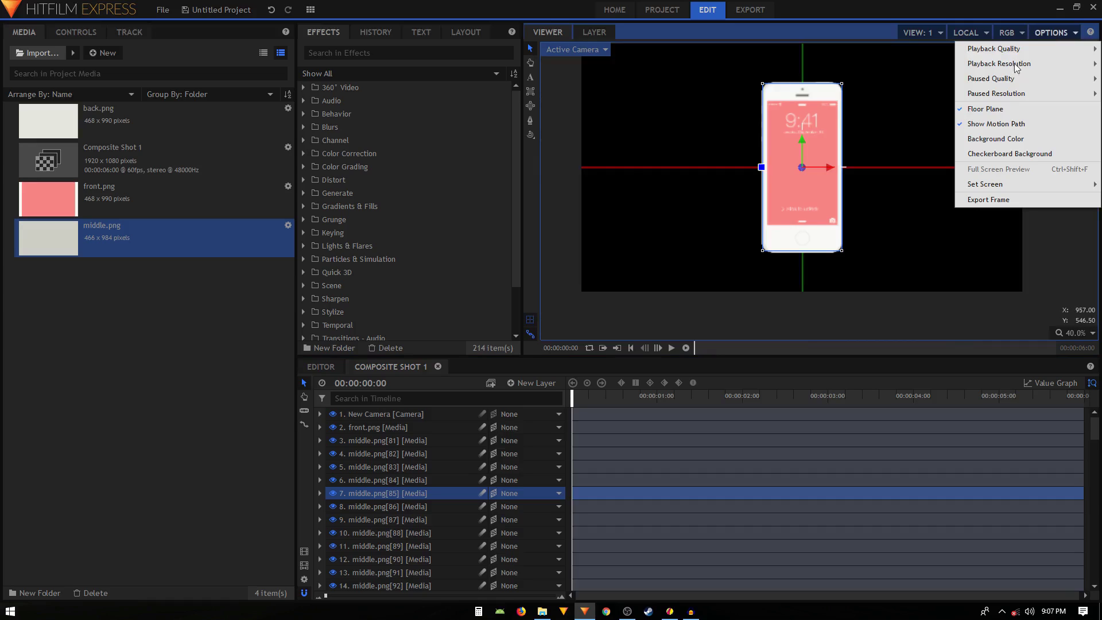
left_click(924, 112)
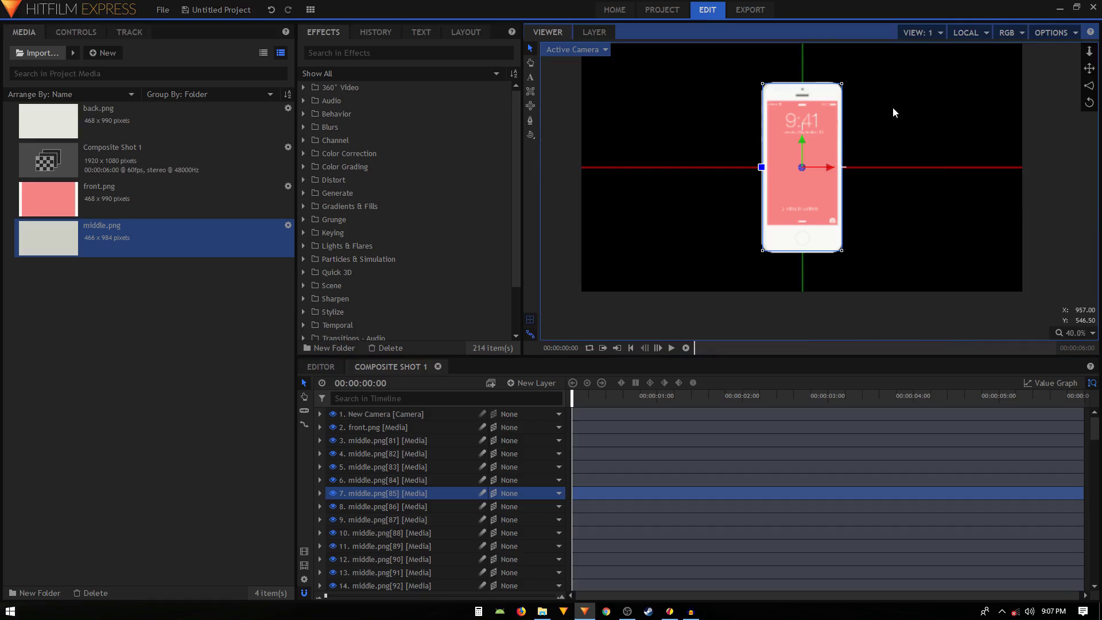
scroll(717, 133, "up", 1)
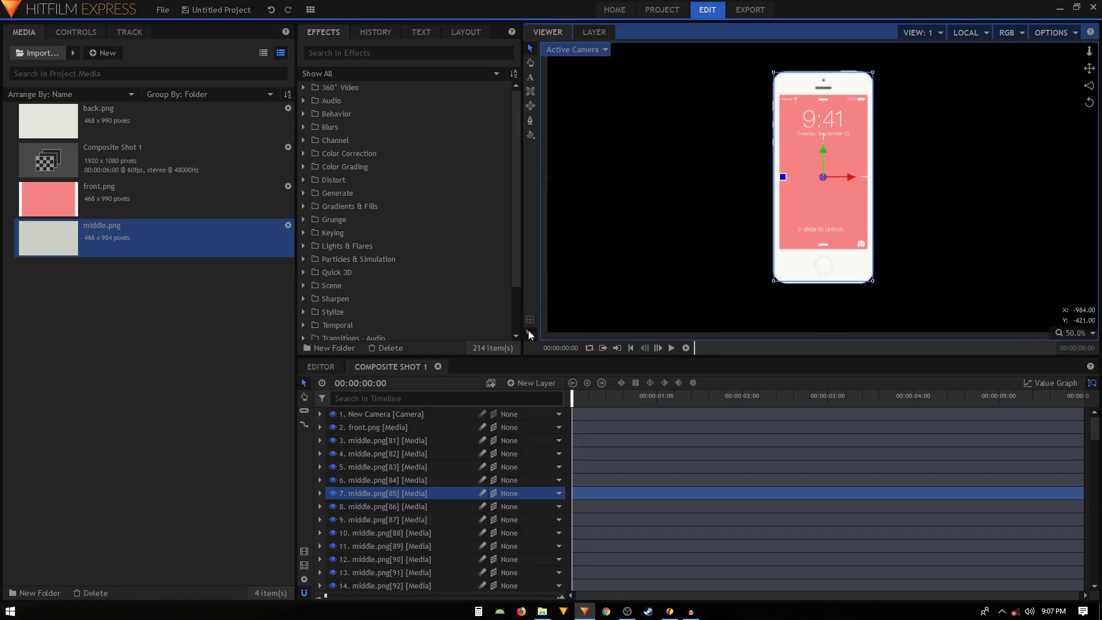
Step: Orbit the camera around the phone until its stacked thickness shows edge-on
left_click(529, 136)
left_click_drag(704, 160, 841, 180)
left_click_drag(914, 179, 996, 179)
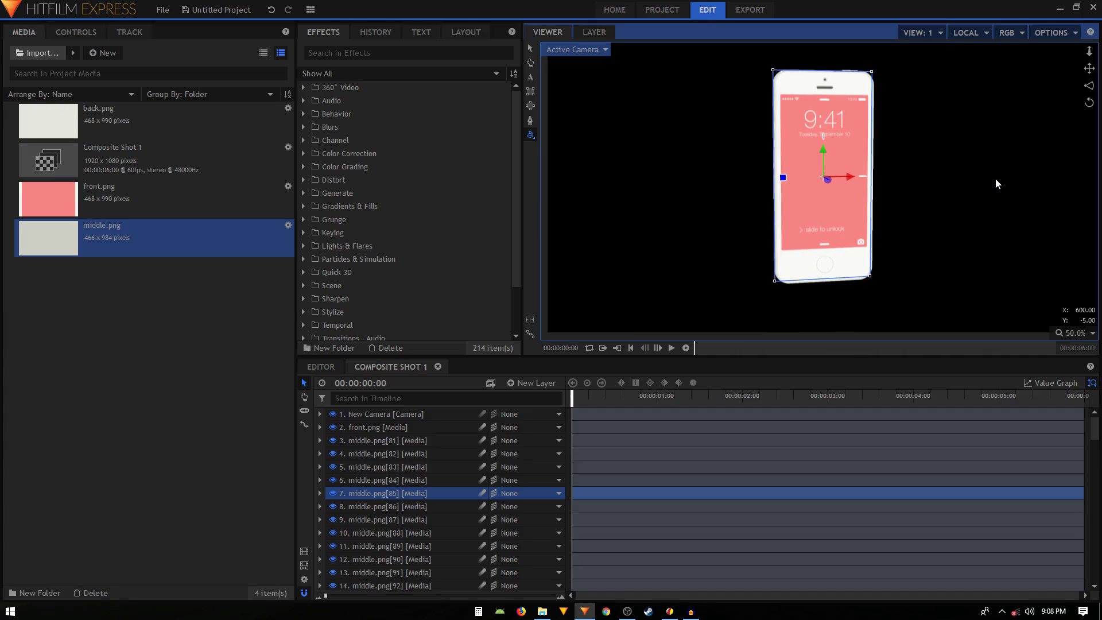
left_click_drag(751, 183, 740, 217)
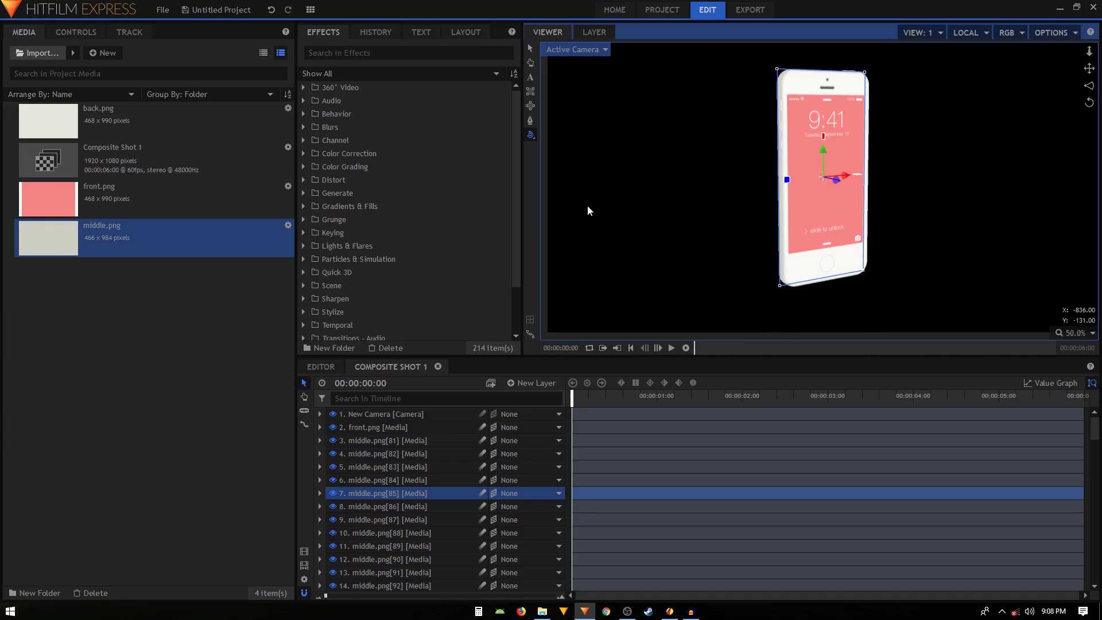
Step: Nudge back.png up along Y in Top view so it sits flush against the phone's side slices
left_click(574, 50)
left_click(730, 197)
scroll(390, 556, "down", 13)
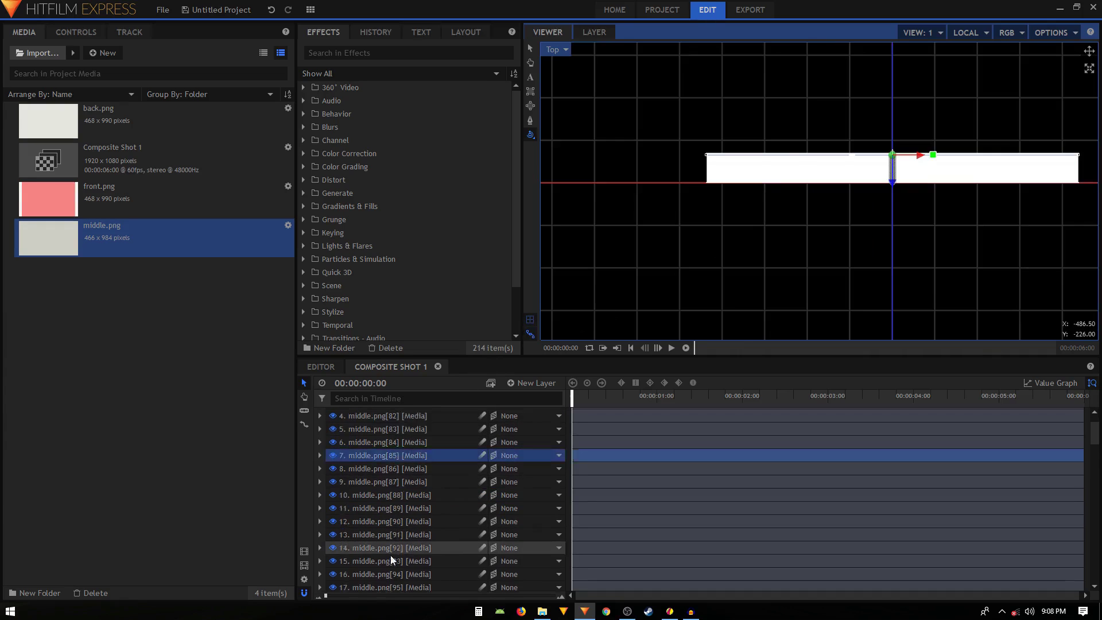
scroll(395, 583, "down", 15)
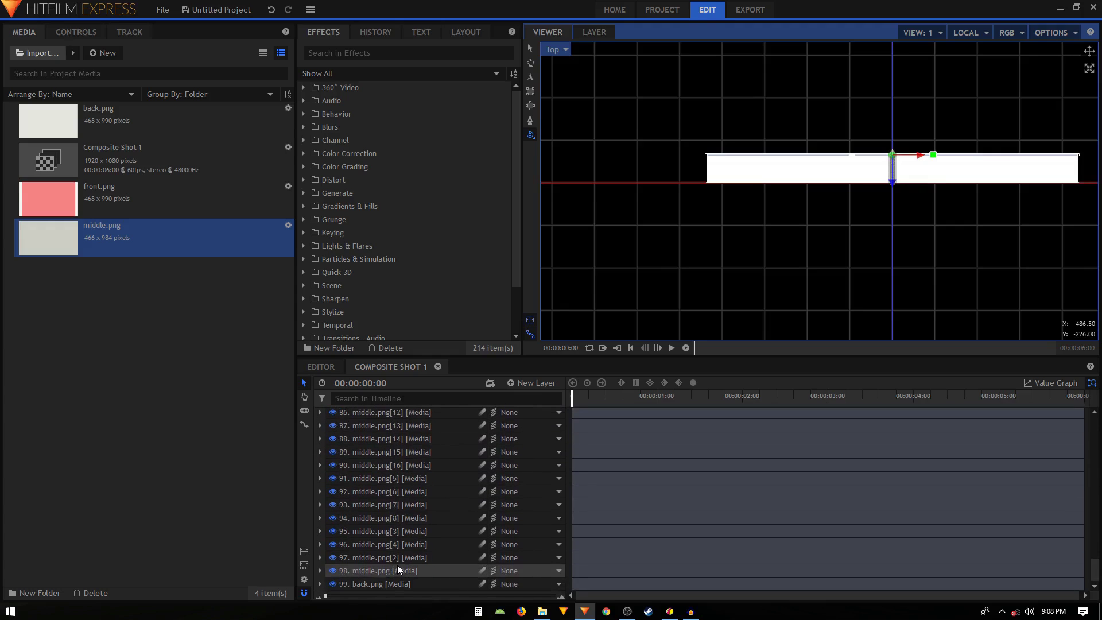
left_click(373, 584)
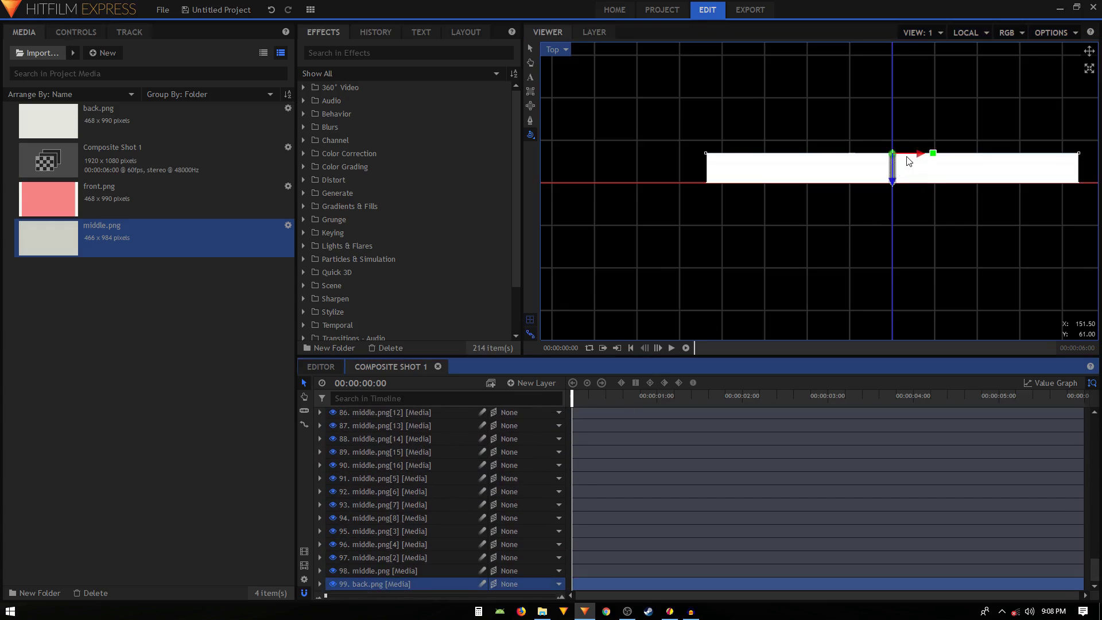
scroll(906, 157, "up", 3)
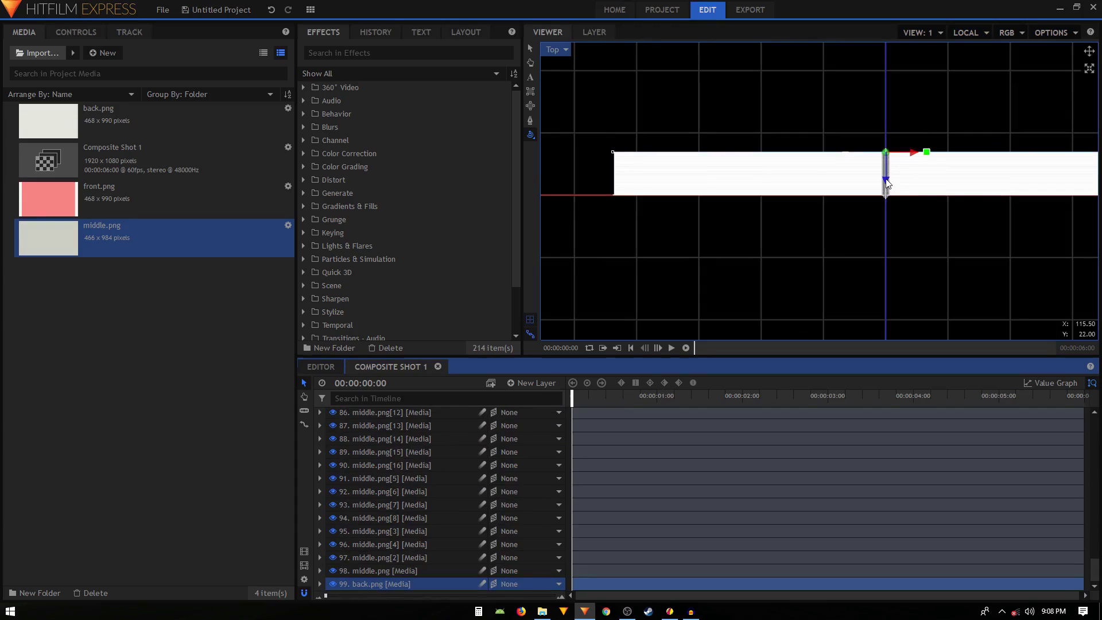
left_click(887, 175)
left_click(531, 48)
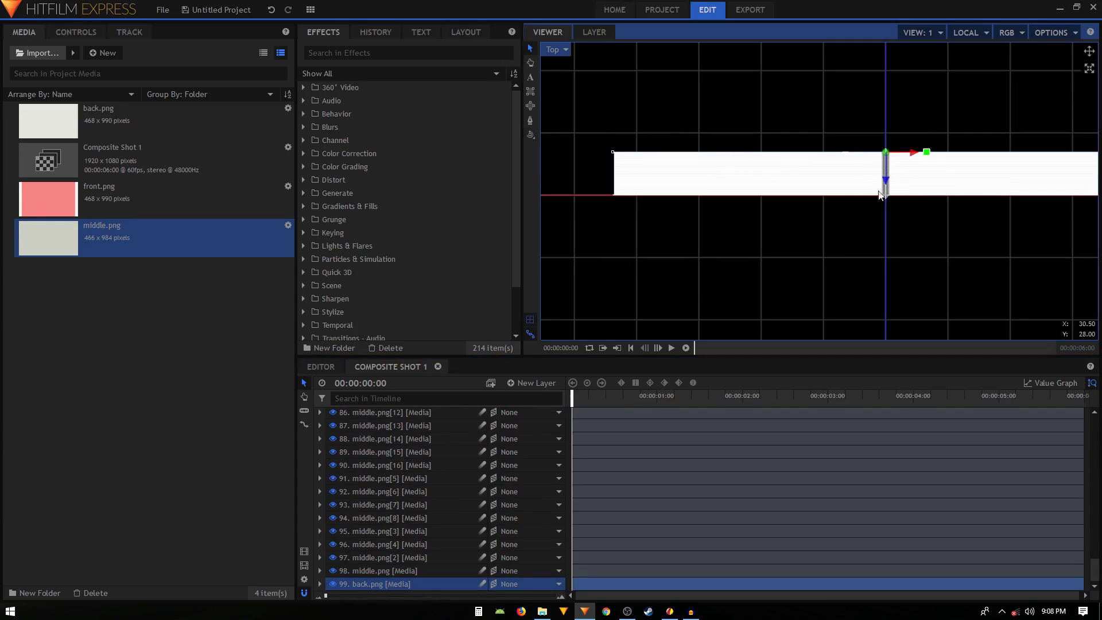
left_click_drag(885, 181, 885, 169)
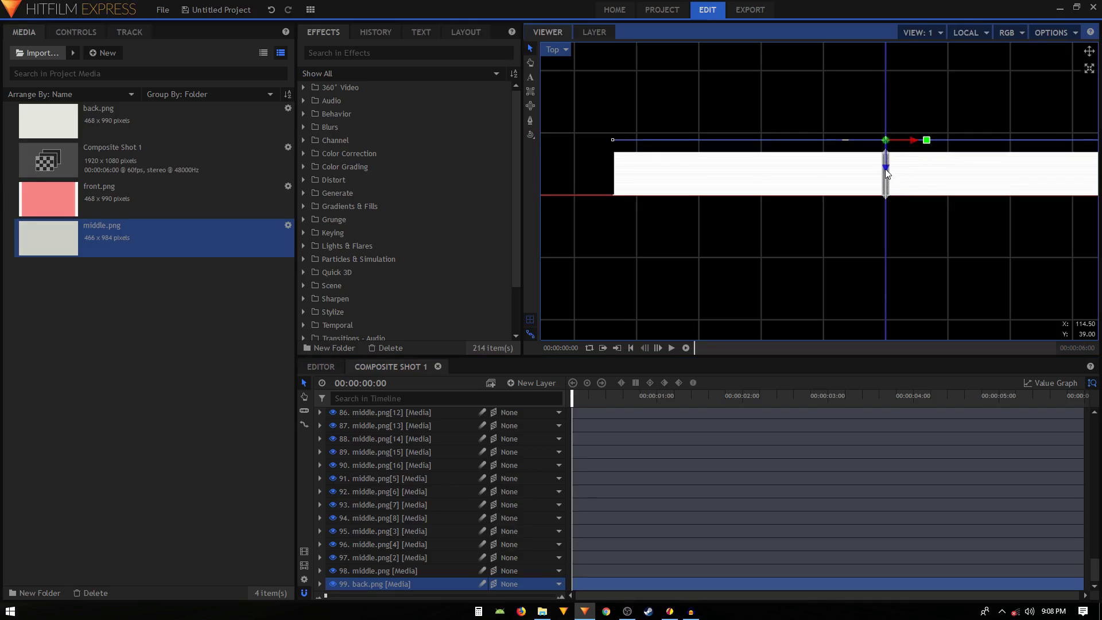
left_click(412, 494)
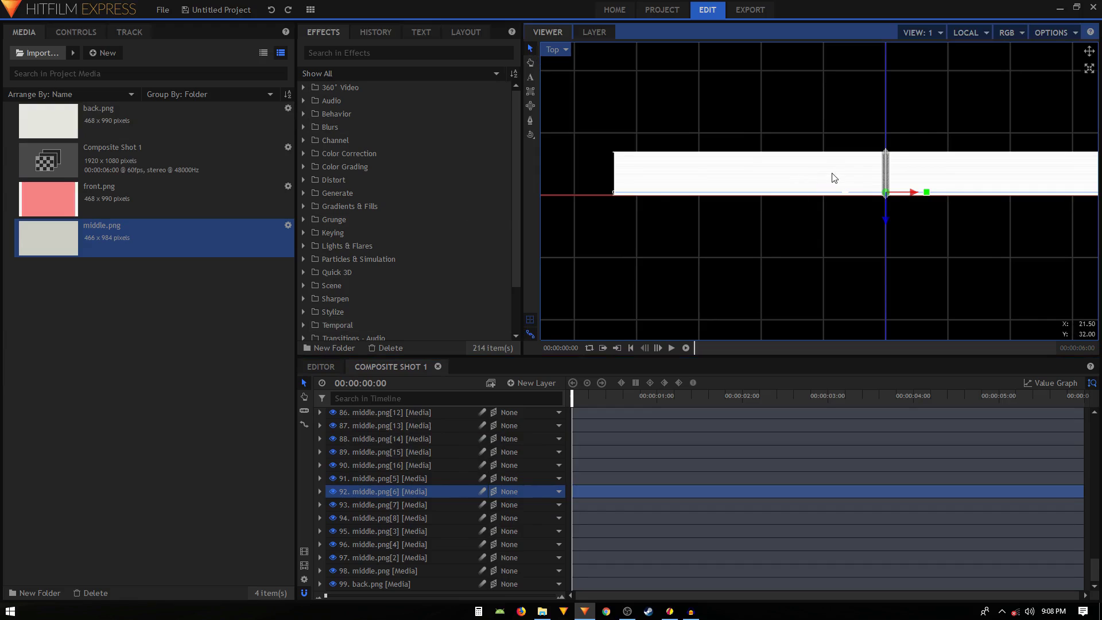
Step: Switch the viewer from Top to Active Camera and reset the view to face the phone front-on
scroll(834, 178, "down", 1)
scroll(834, 178, "down", 1)
left_click(562, 50)
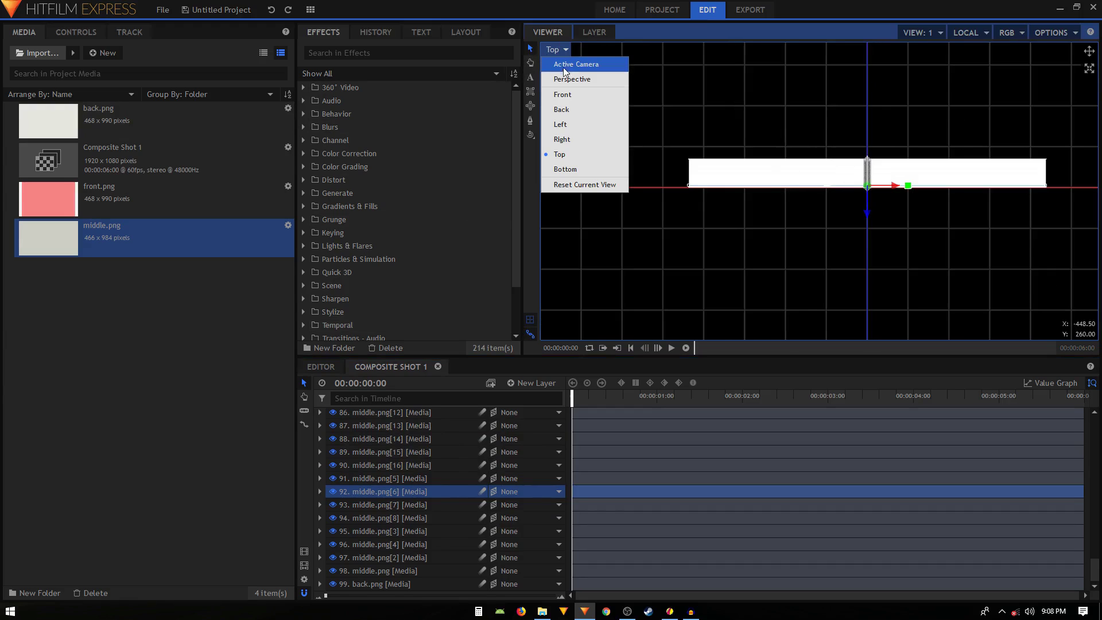
key("Escape")
key("0")
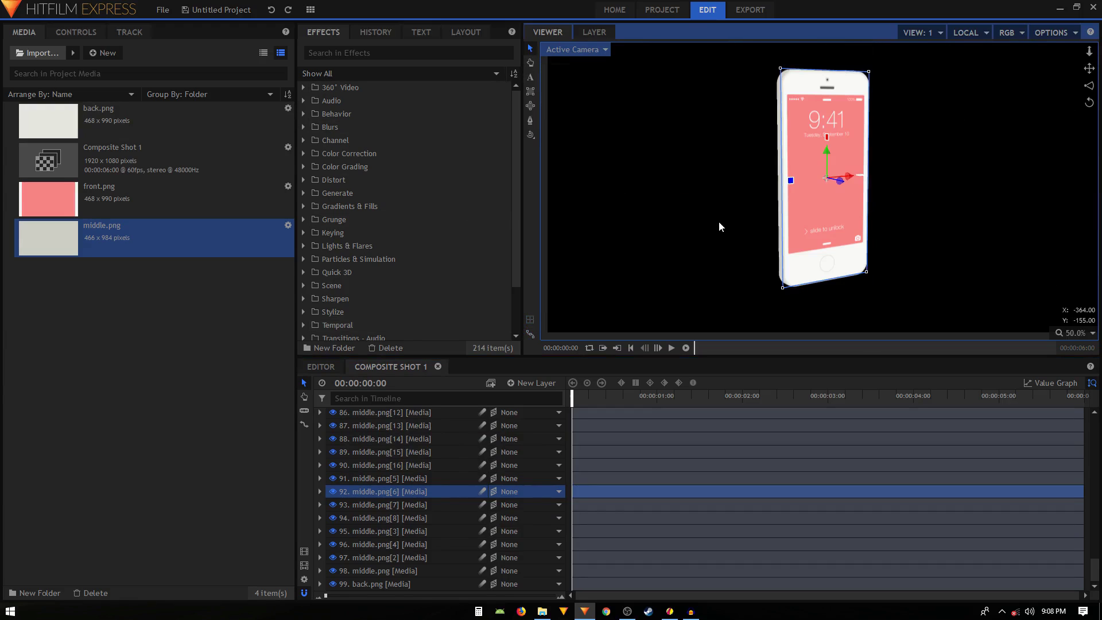
left_click(604, 49)
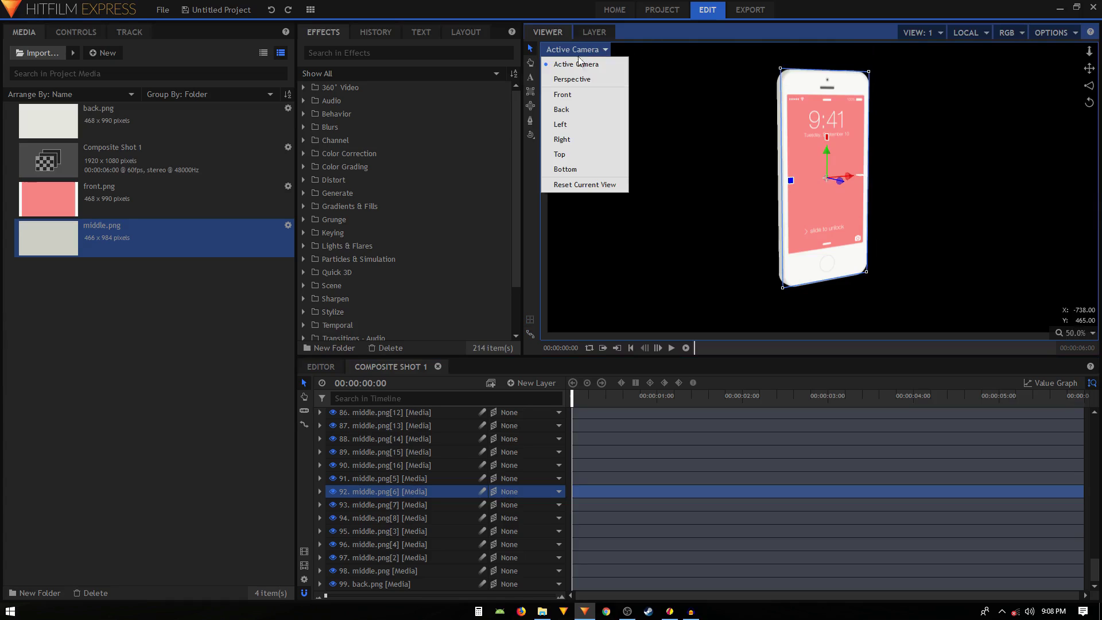
left_click(581, 183)
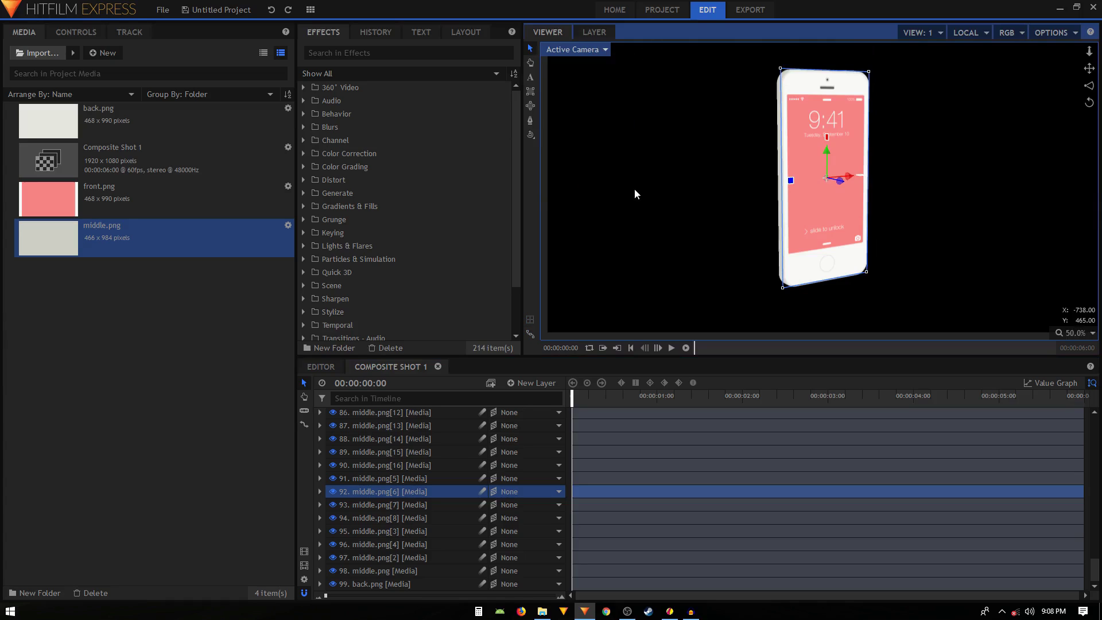
scroll(827, 166, "down", 1)
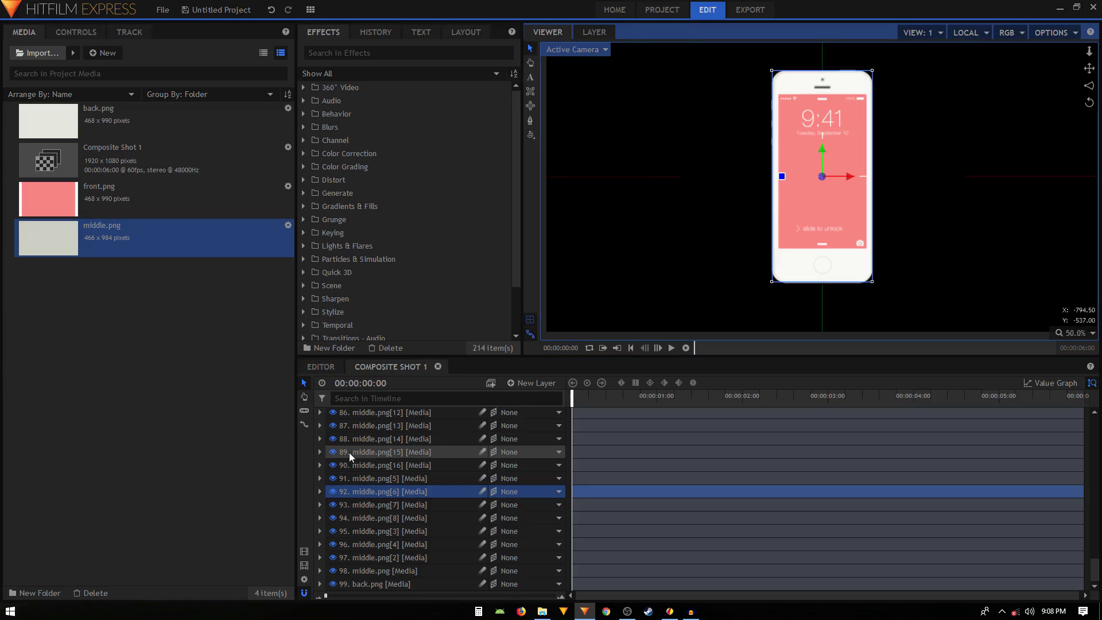
scroll(481, 455, "up", 4)
scroll(483, 458, "up", 6)
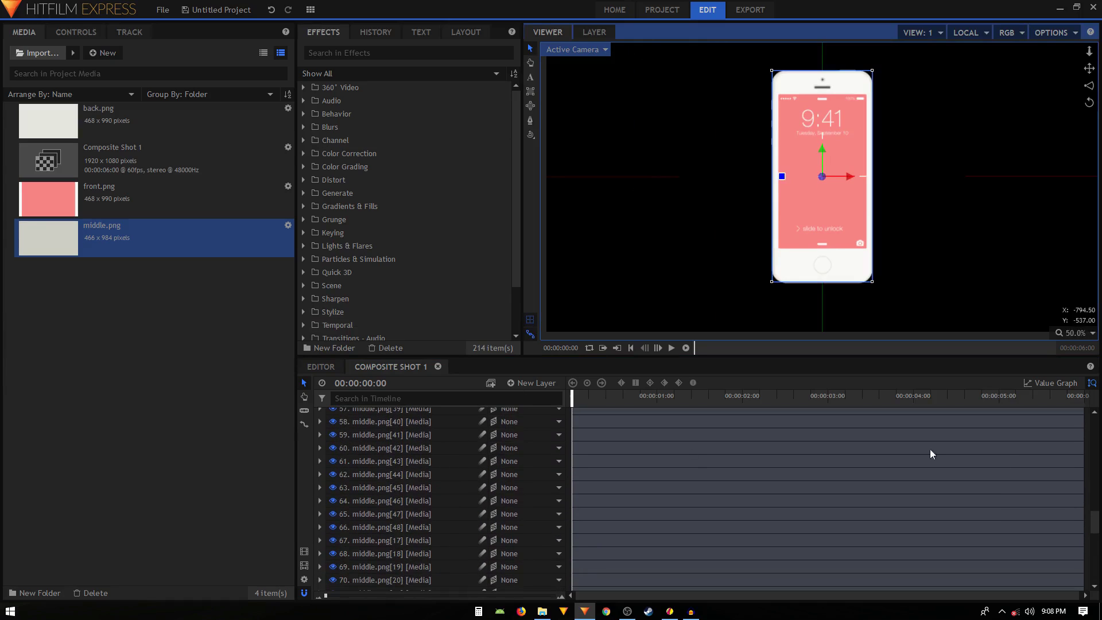
scroll(1097, 423, "up", 10)
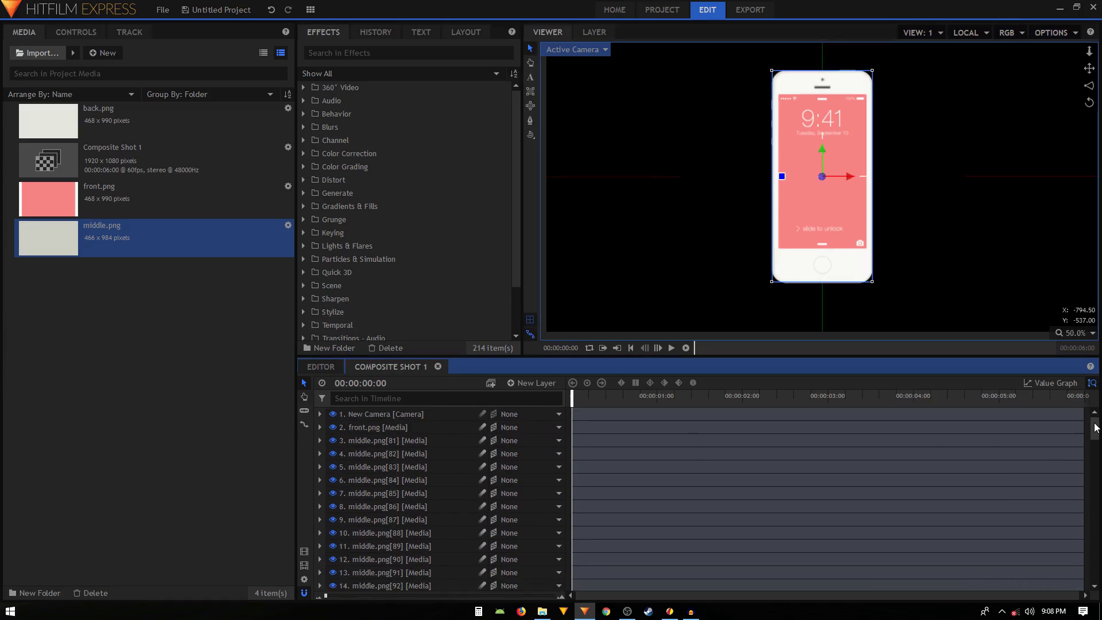
Step: Add a new point layer and rename it 'controller'
left_click(532, 383)
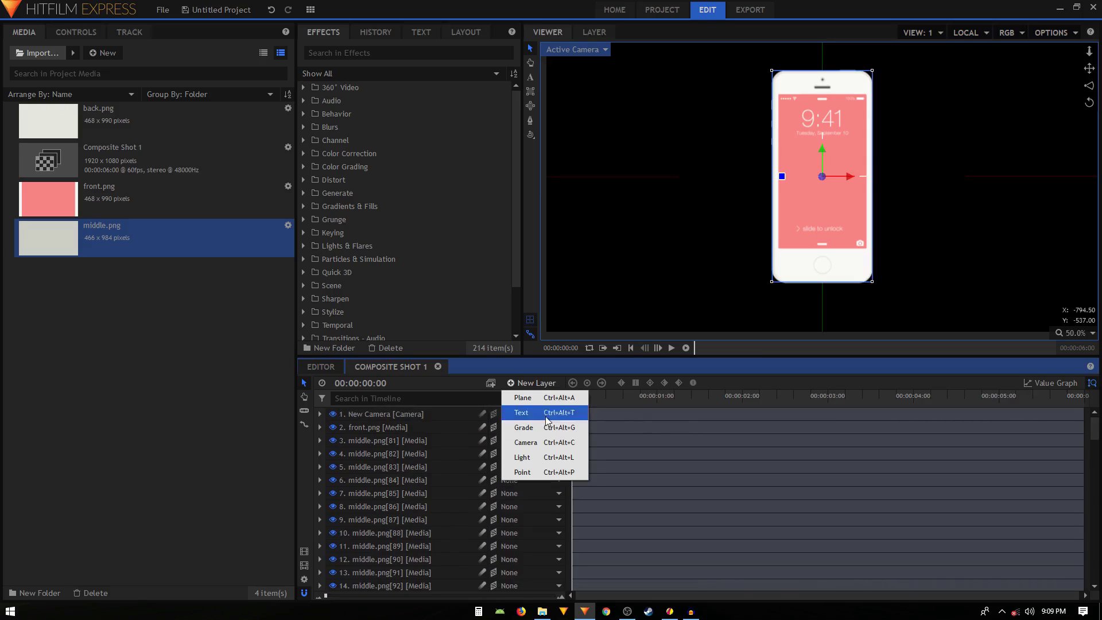
left_click(528, 468)
double_click(349, 419)
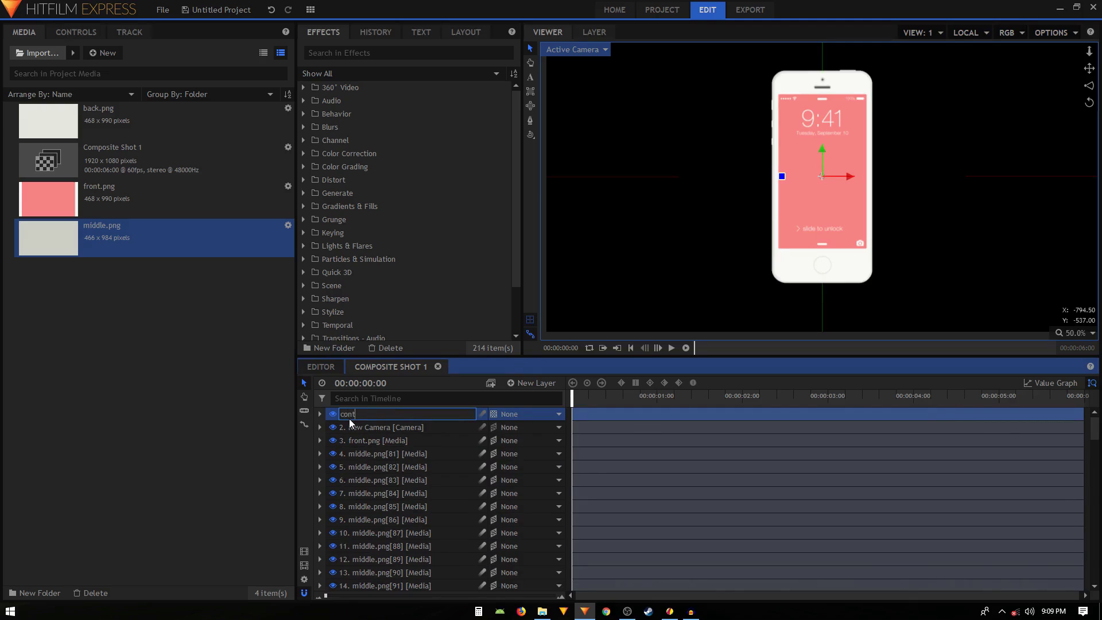
type("controller")
key("Return")
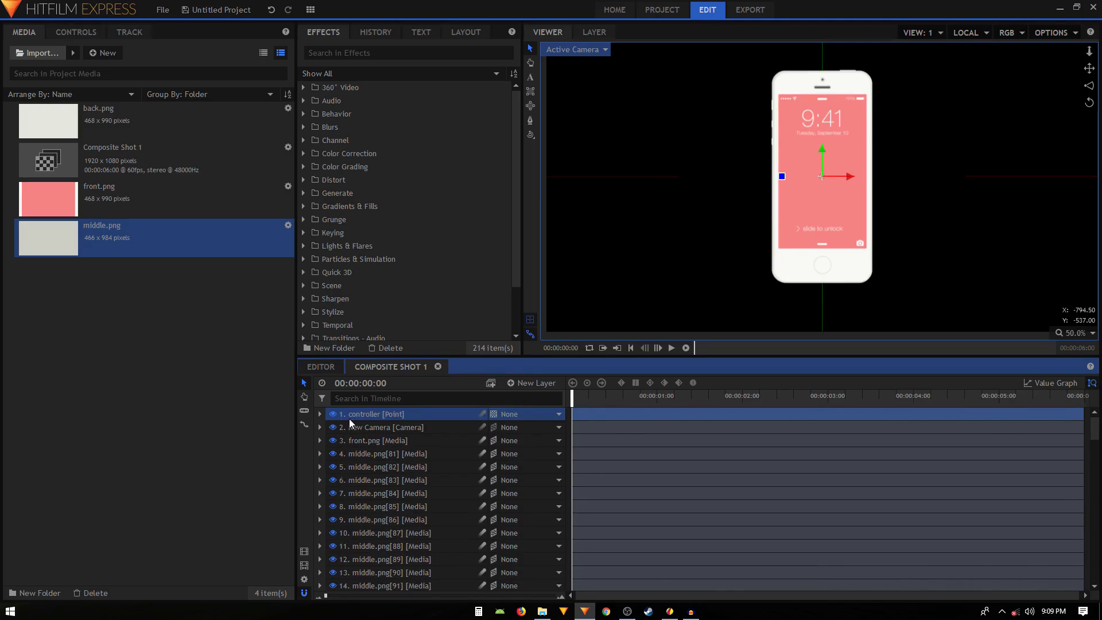
Step: Parent every layer except controller and the camera to '1. controller'
key("ctrl+a")
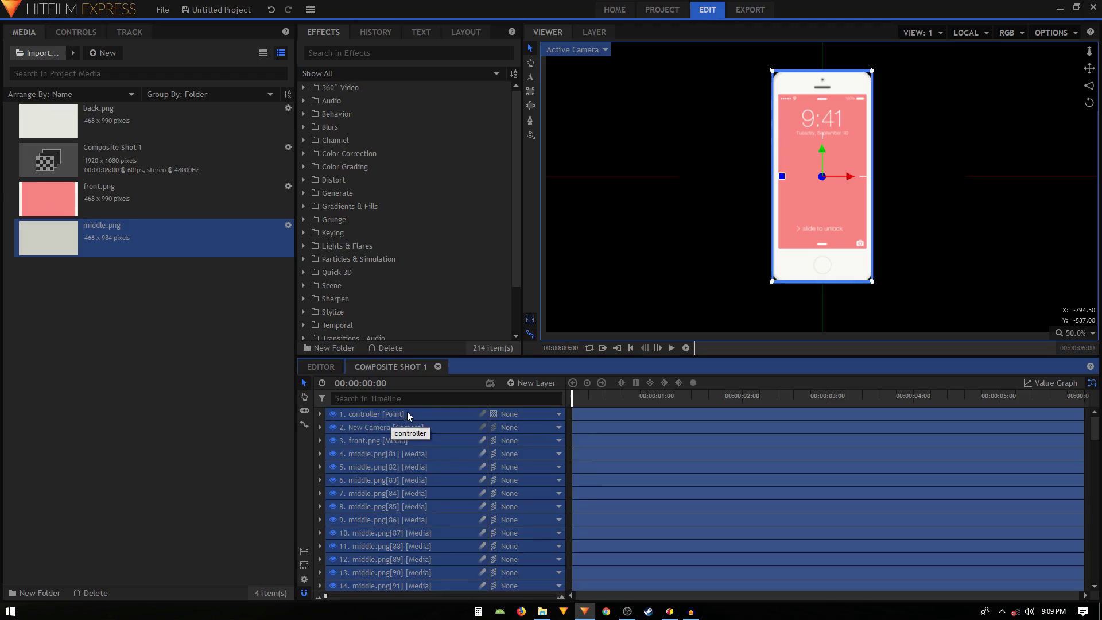
left_click(374, 416, "ctrl")
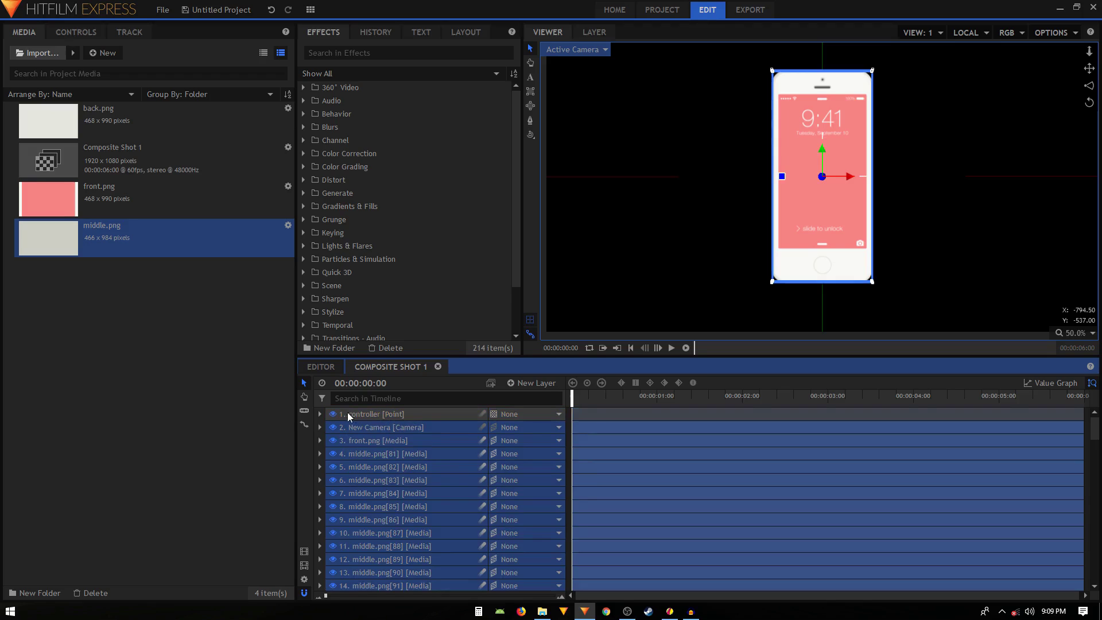
left_click(363, 427, "ctrl")
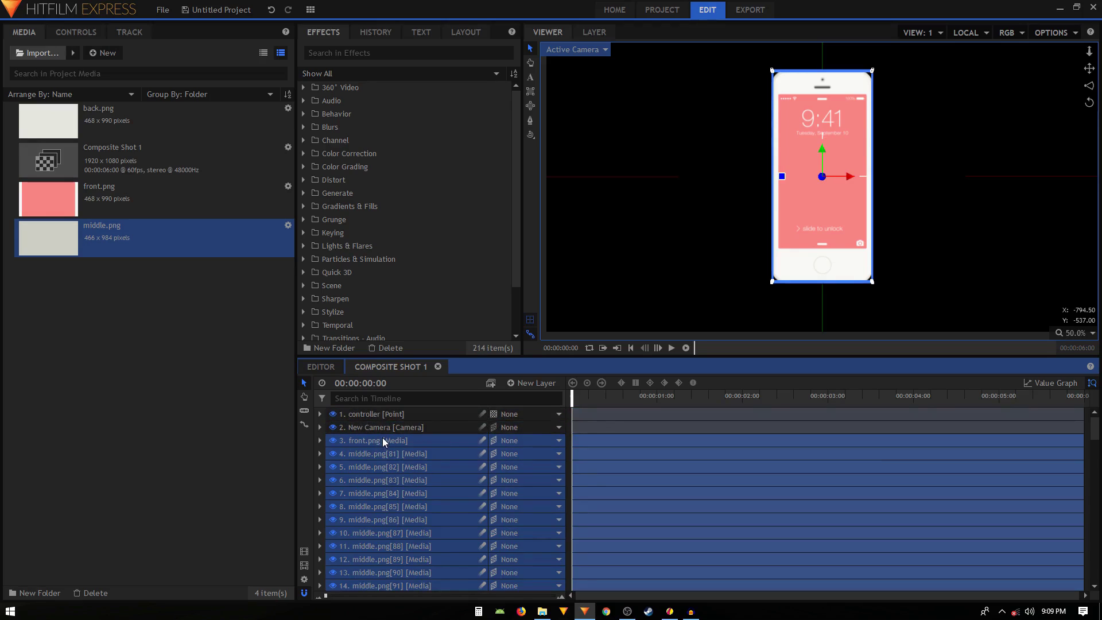
left_click(549, 440)
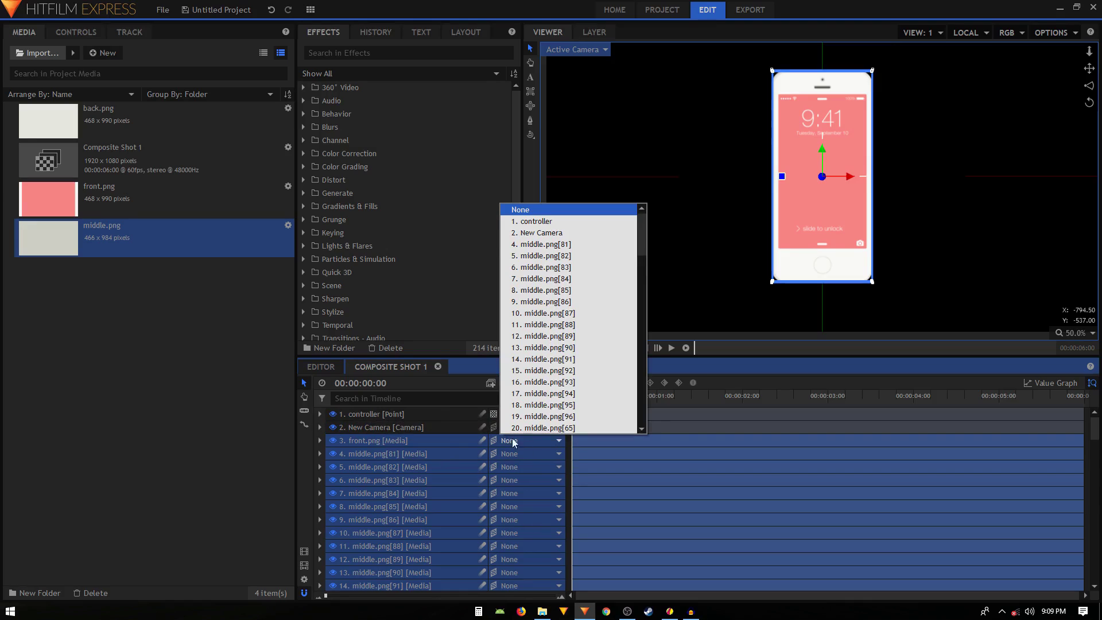
left_click(534, 222)
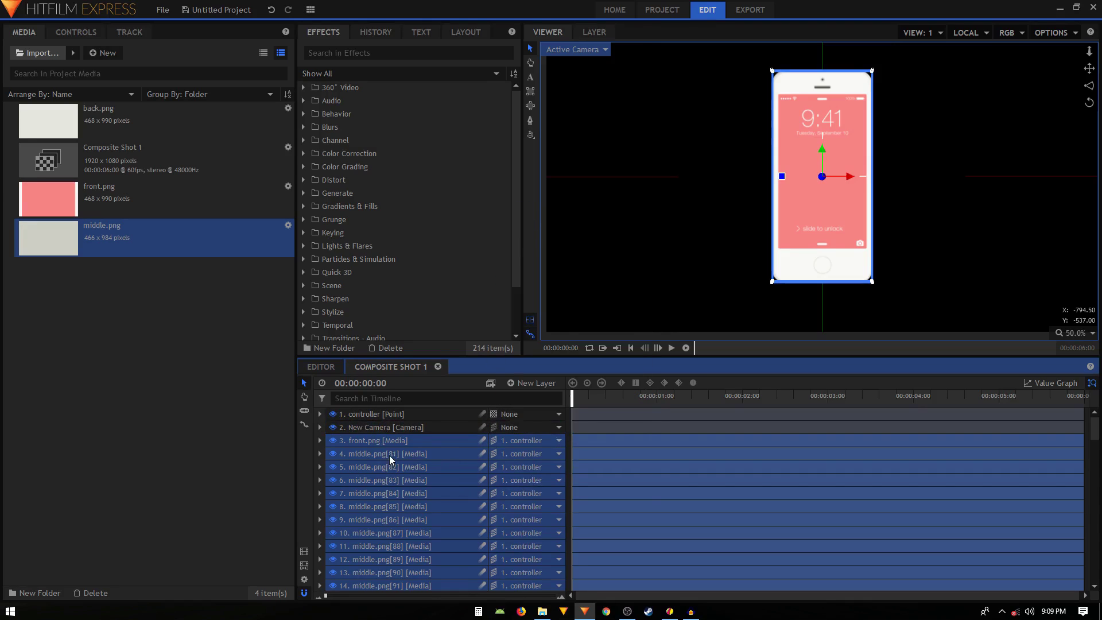
scroll(389, 456, "down", 20)
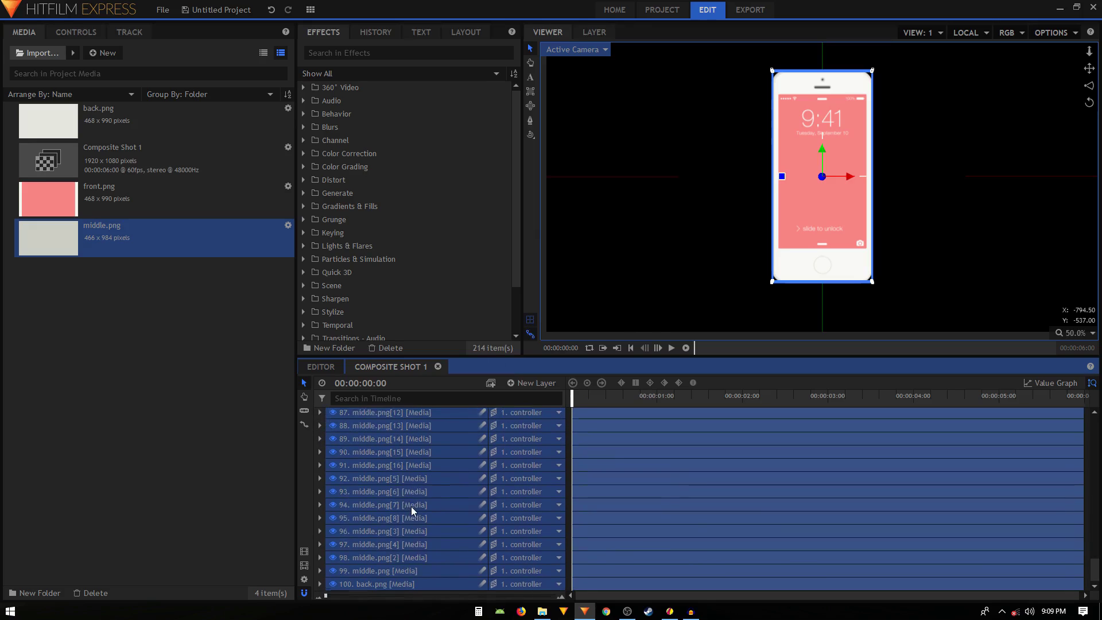
scroll(411, 506, "up", 20)
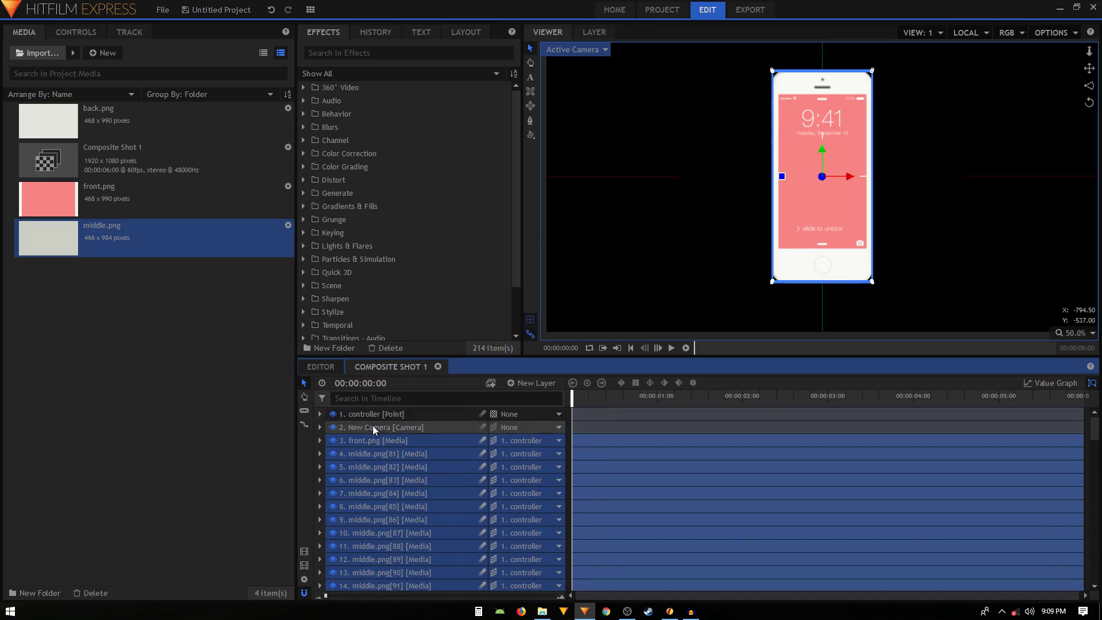
left_click(375, 415)
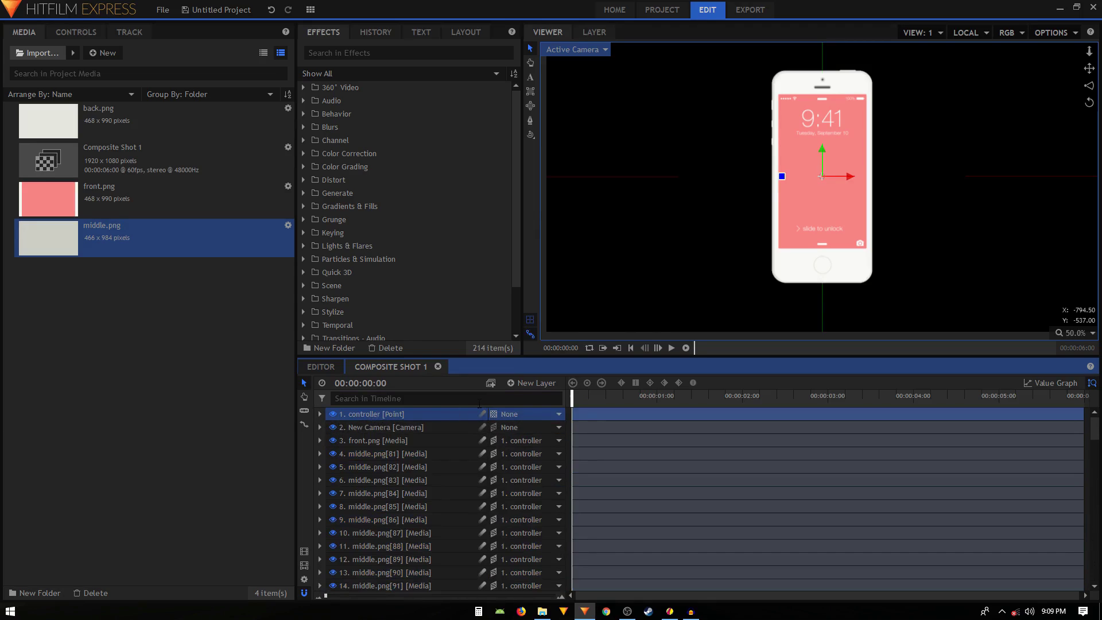
scroll(408, 496, "down", 3)
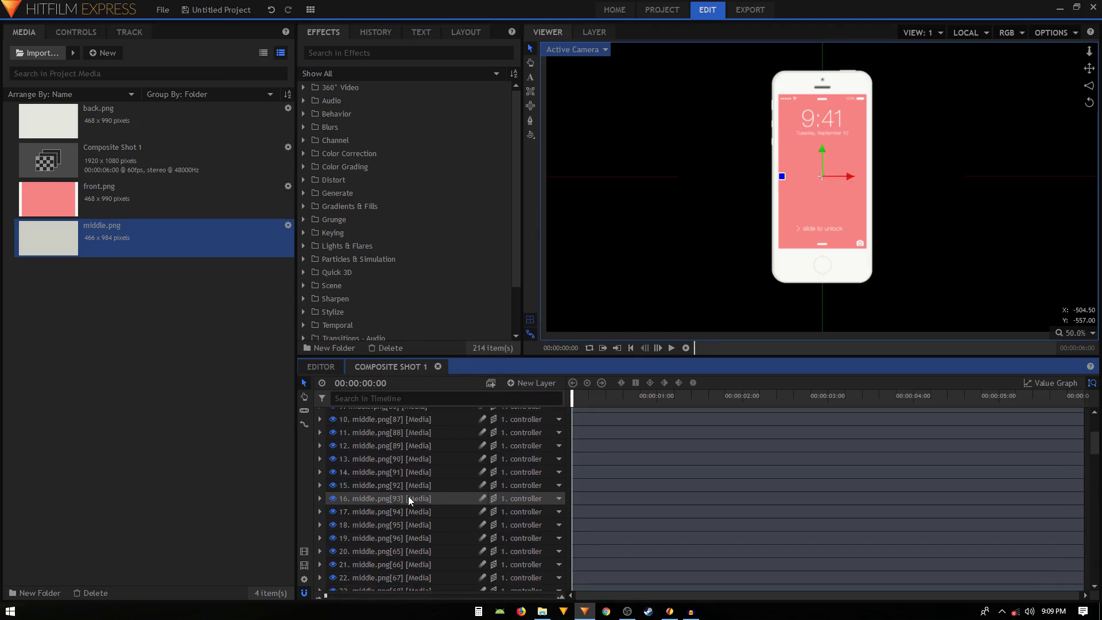
scroll(408, 496, "up", 3)
Step: Make the controller a 3D Plane layer and expand its Transform properties
left_click(495, 416)
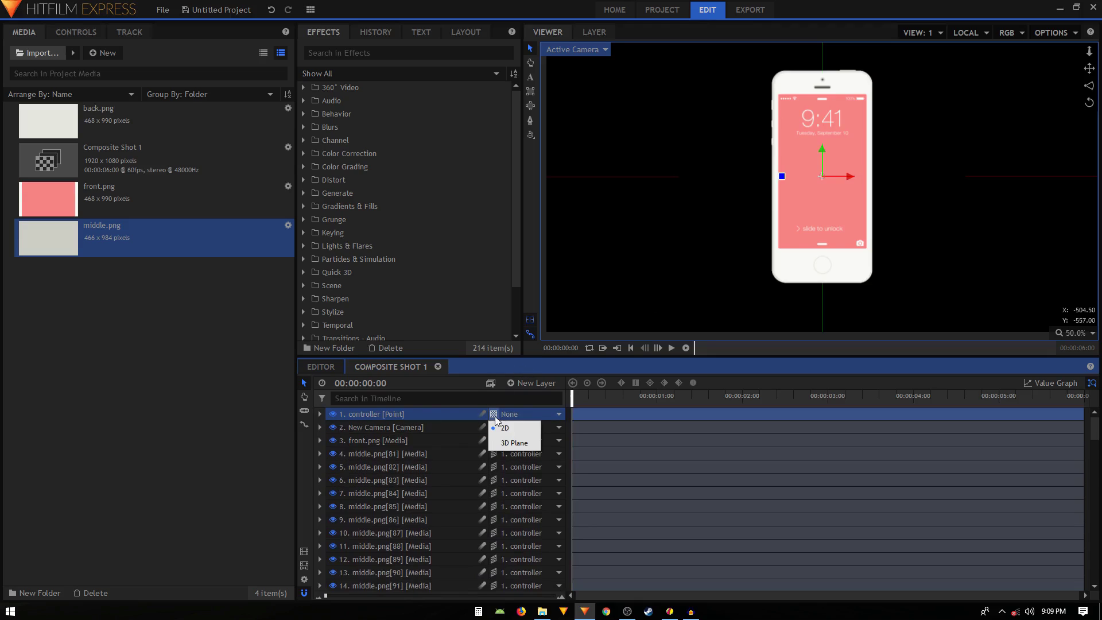
left_click(514, 442)
left_click(320, 414)
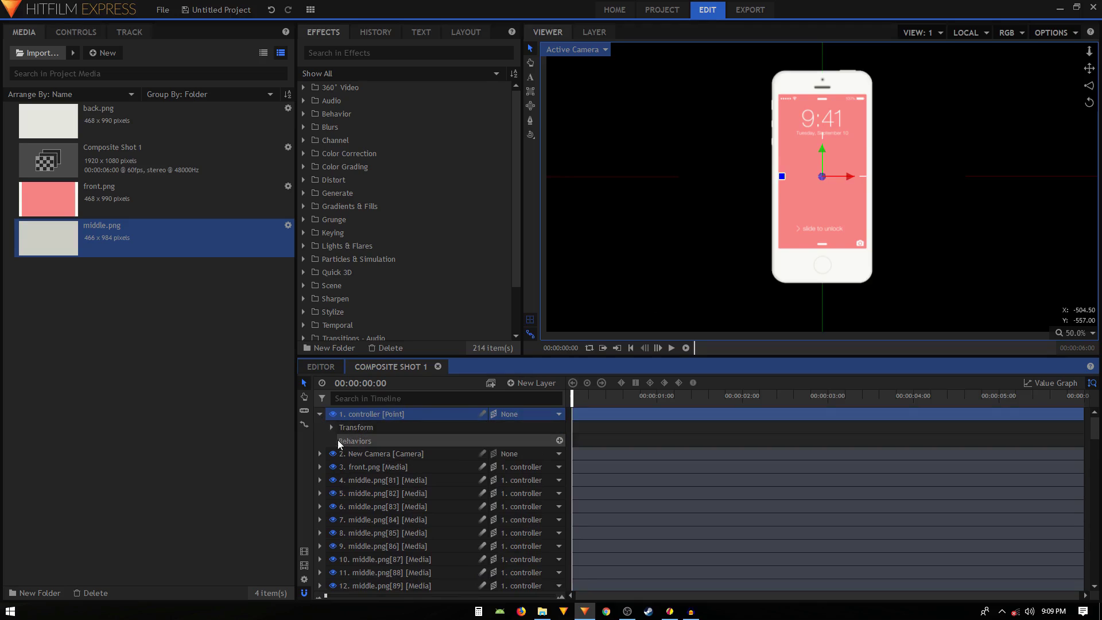
left_click(331, 428)
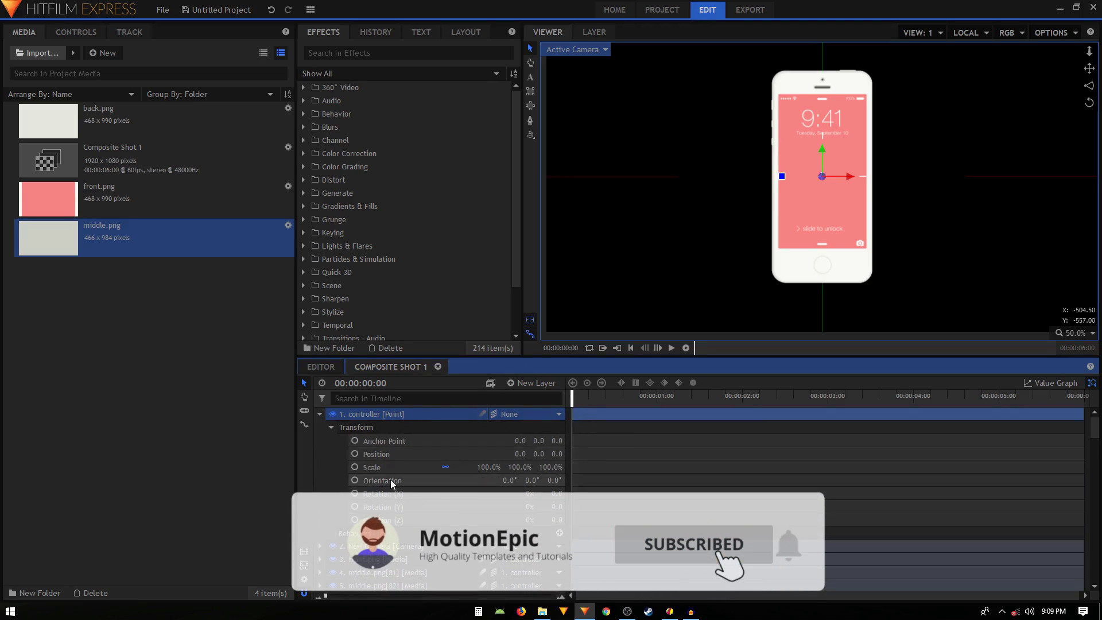
Step: Keyframe the controller's Scale at 200% at the start and 100% at one second
left_click(355, 468)
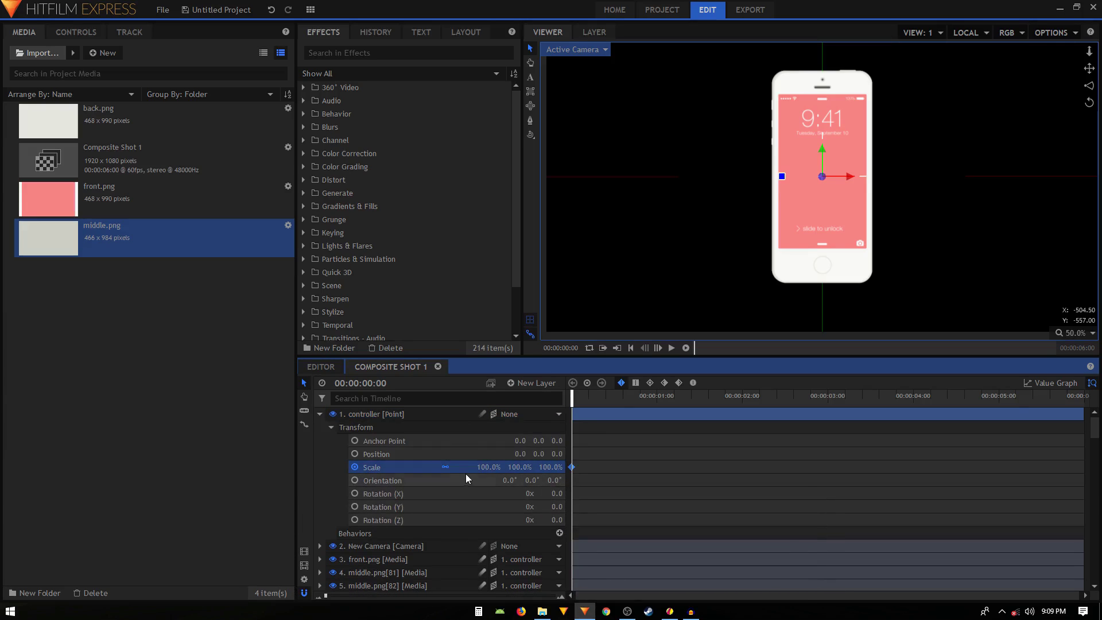
left_click(493, 467)
type("200")
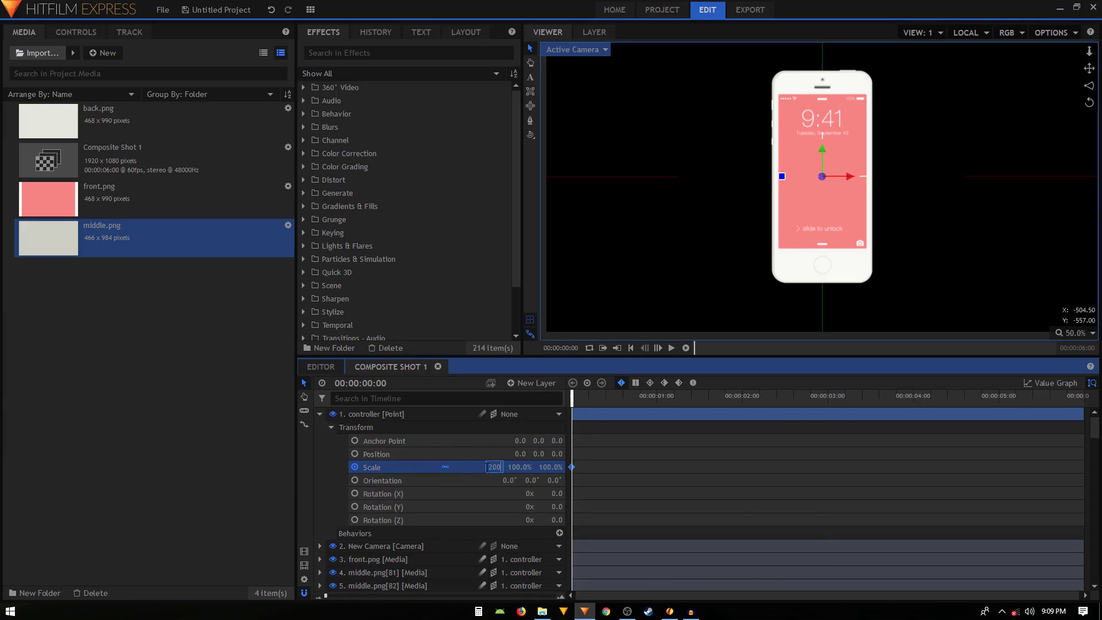
key("Return")
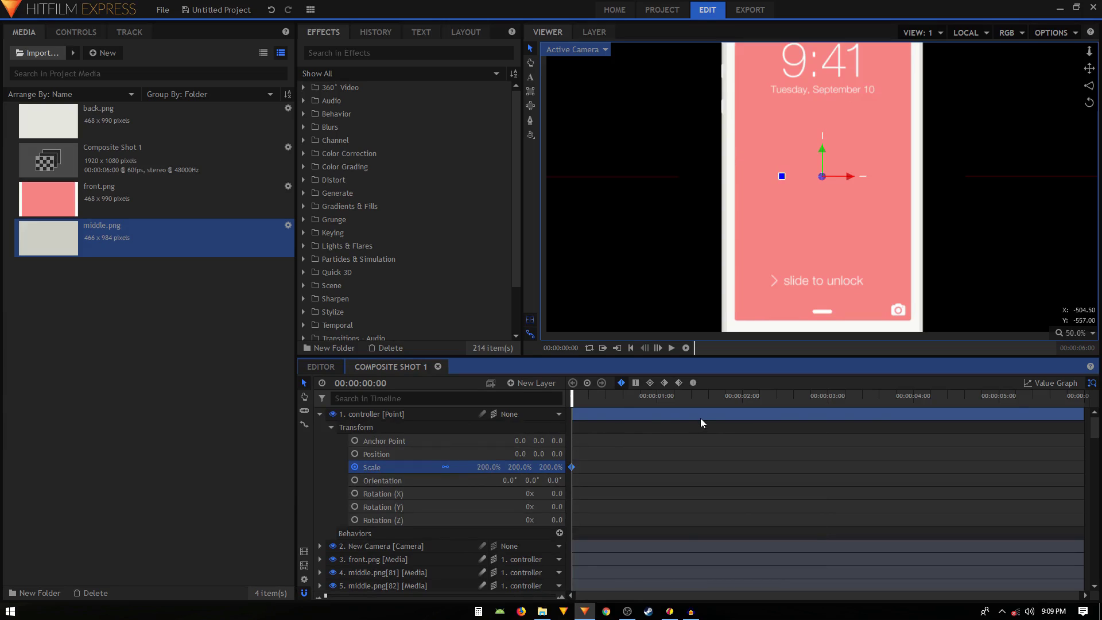
left_click(657, 398)
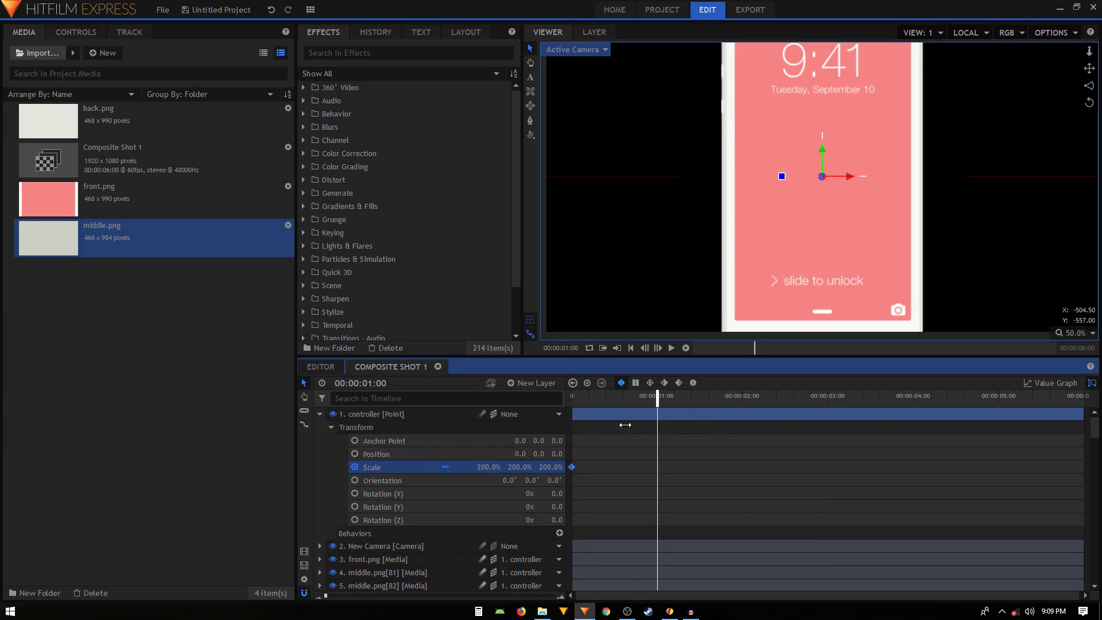
left_click(495, 467)
type("100")
key("Return")
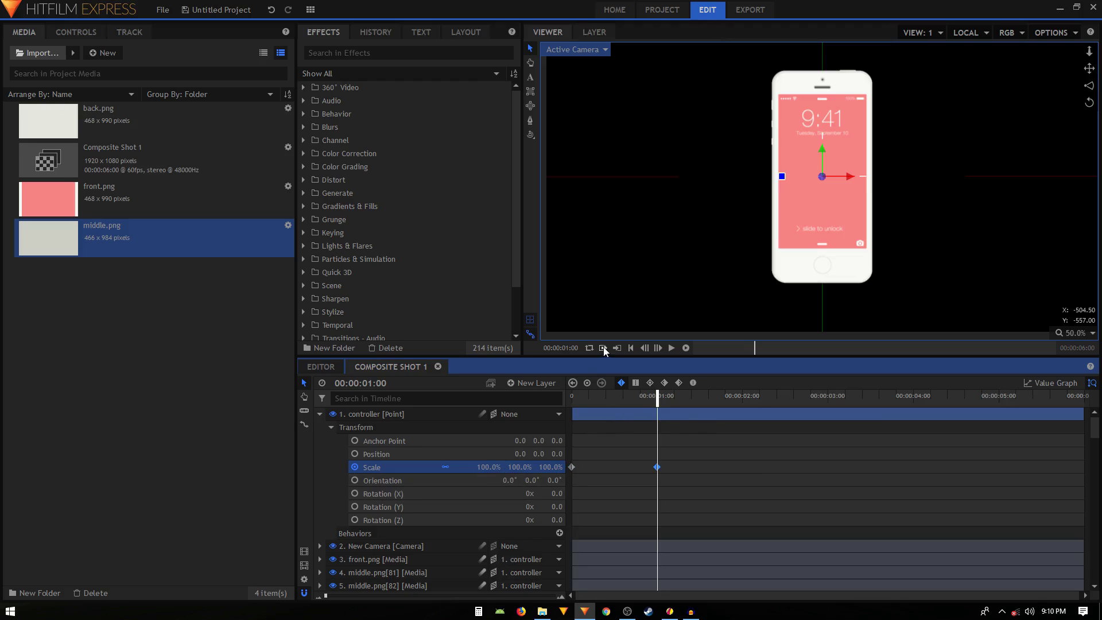
Step: Scrub through the zoom-out and set the scale keyframes to smooth interpolation
left_click(593, 395)
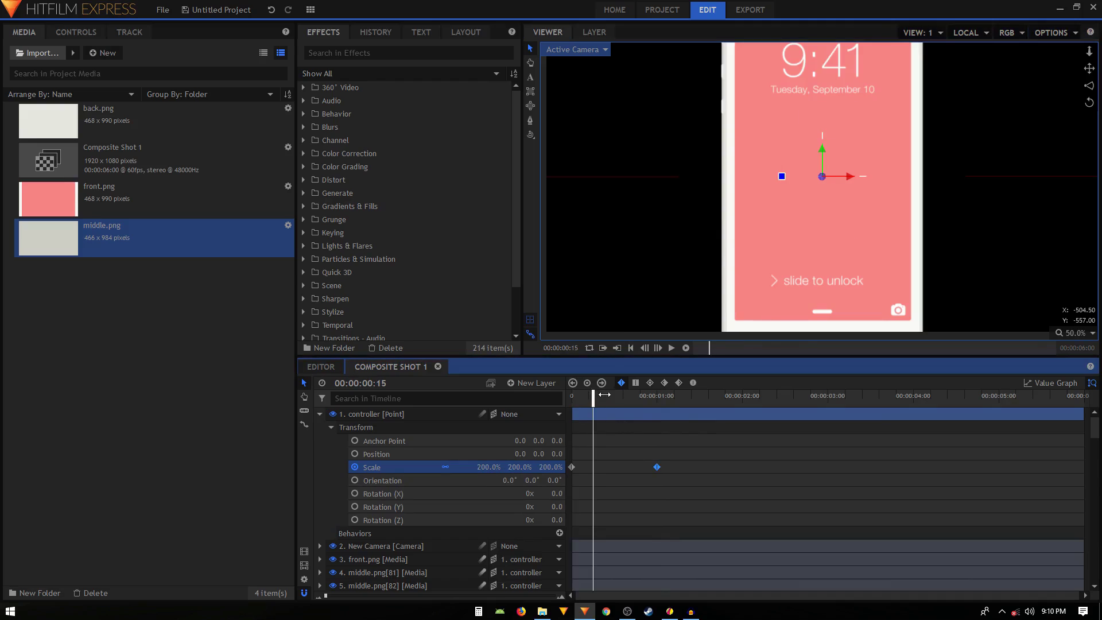
left_click_drag(618, 396, 591, 471)
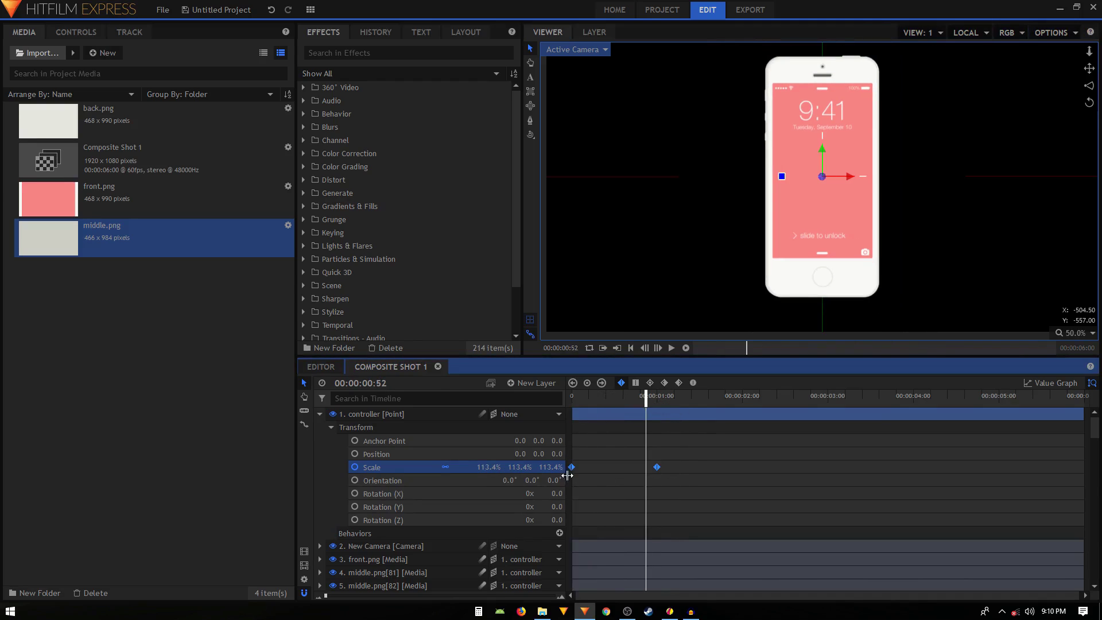
left_click(693, 382)
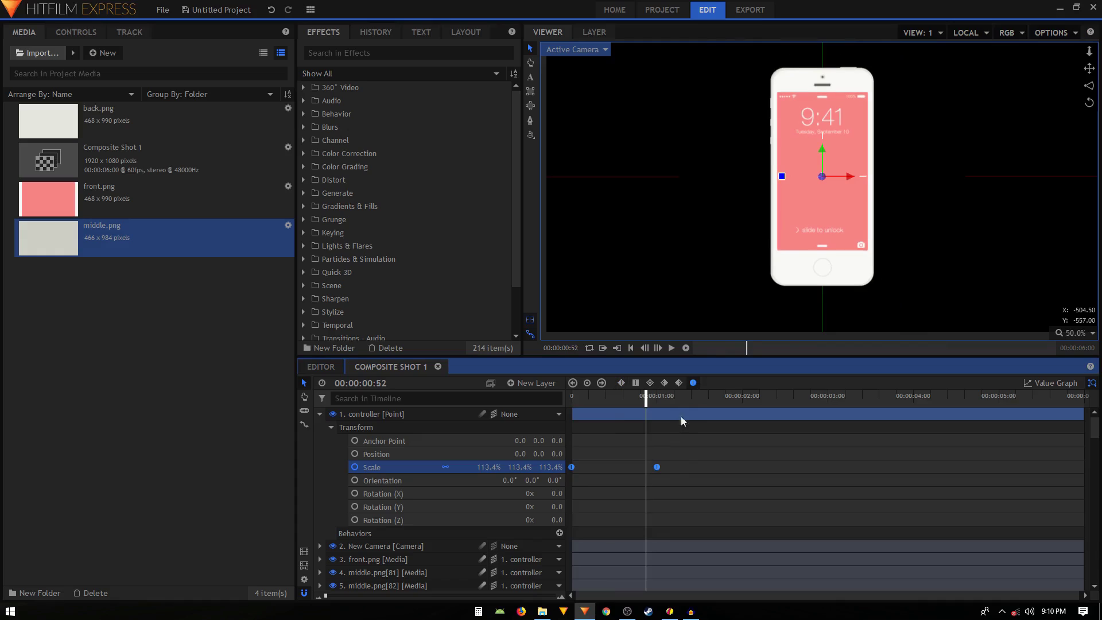
left_click(623, 398)
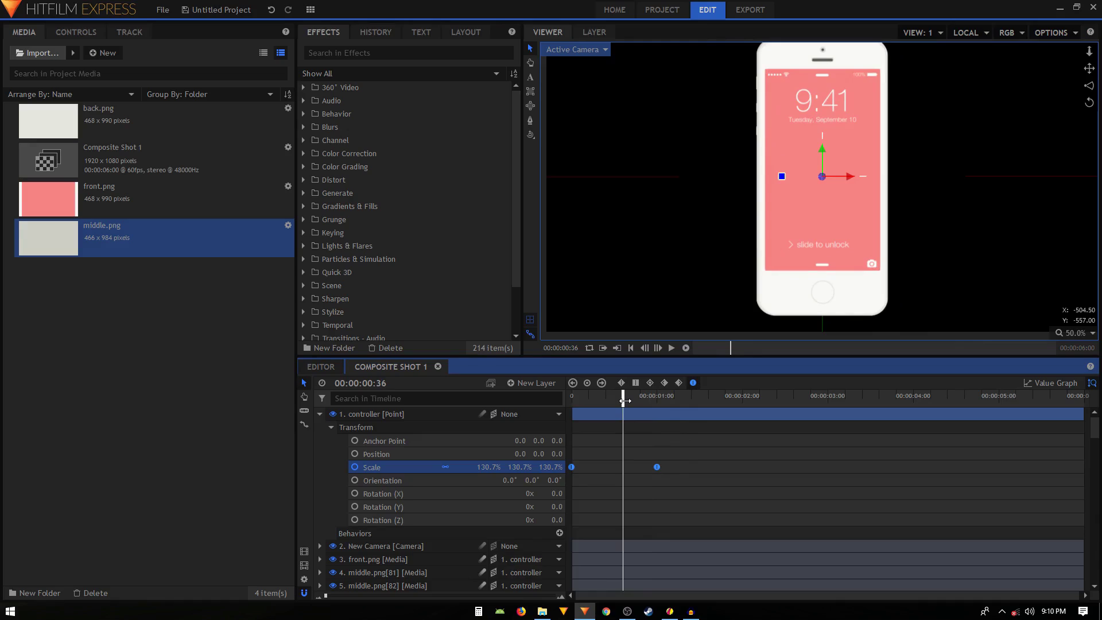
Step: Keyframe the controller's Rotation (Y) from 0° to -40° at 00:00:01:28 with smooth easing, then preview
left_click(354, 507)
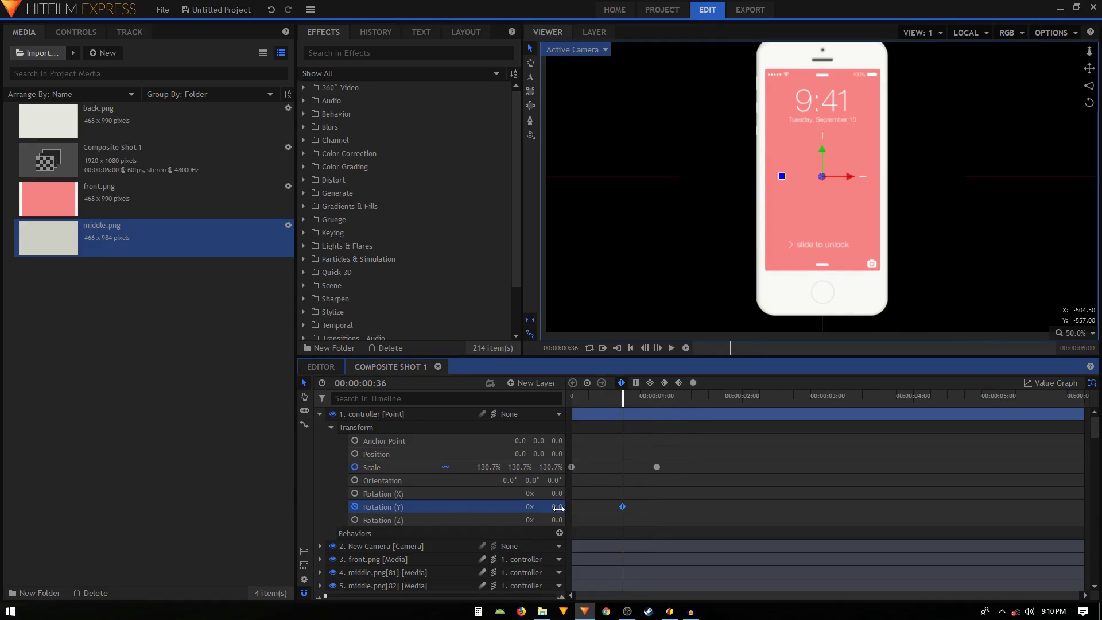
left_click(697, 397)
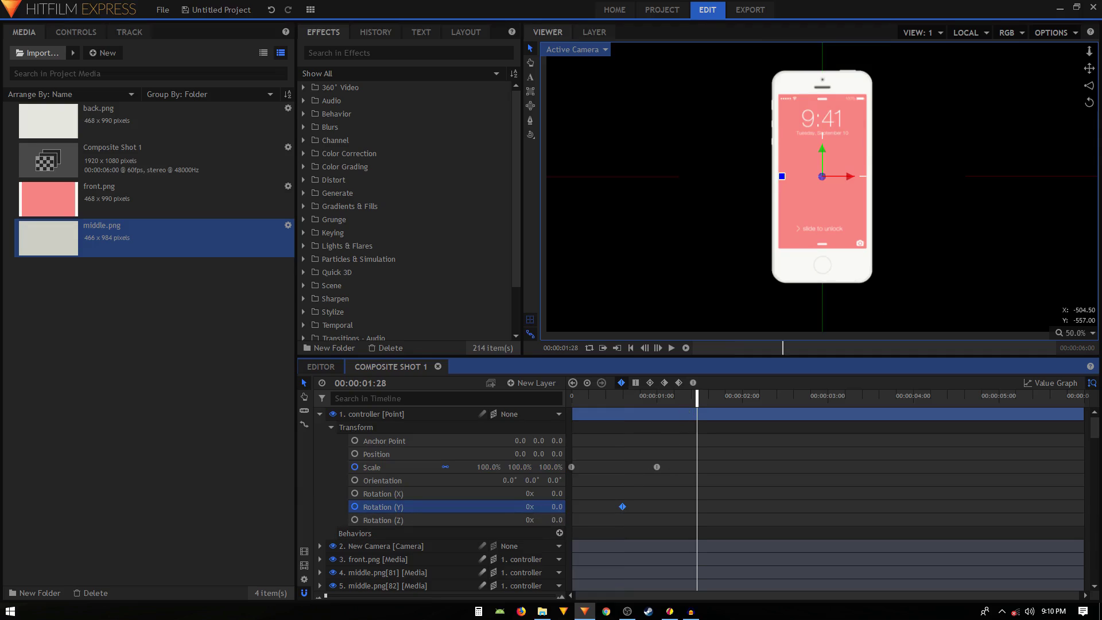
left_click_drag(555, 506, 532, 507)
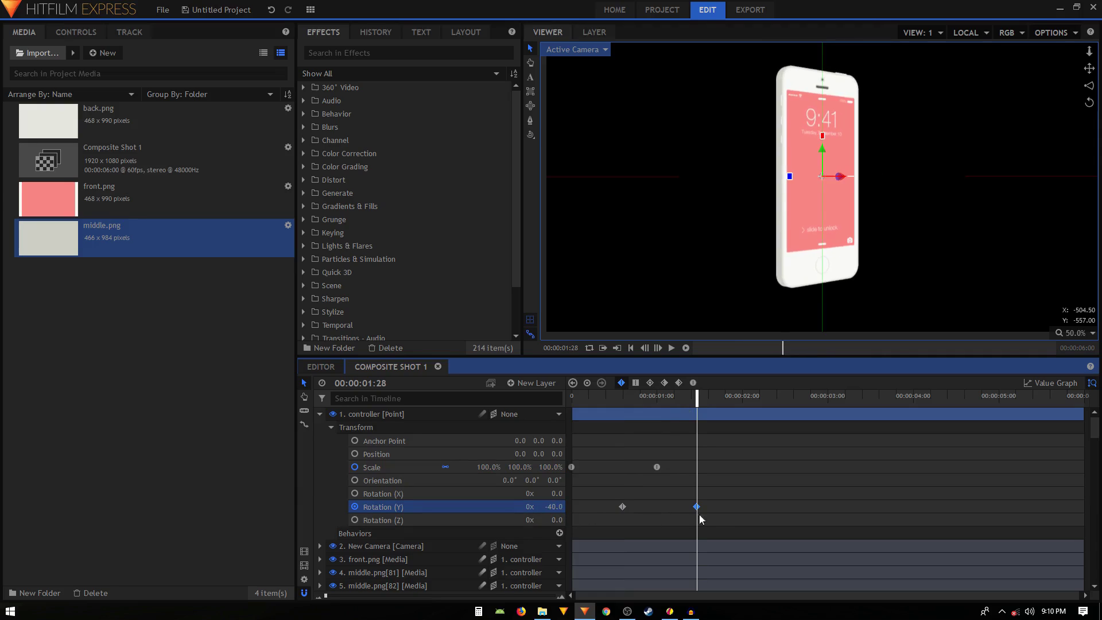
left_click_drag(725, 503, 616, 522)
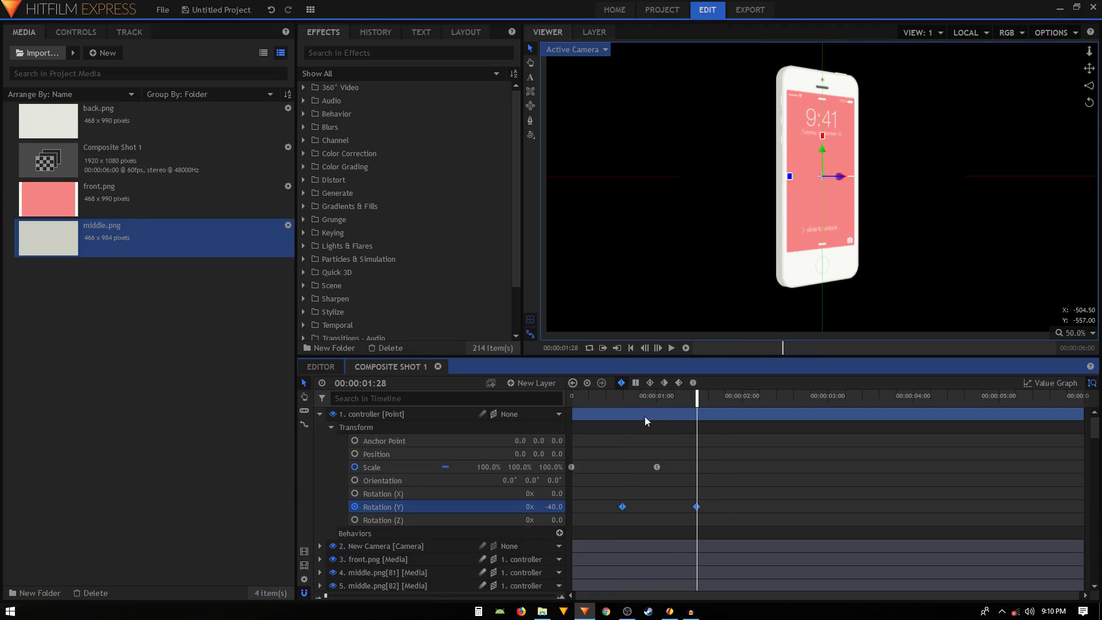
left_click(694, 382)
left_click(613, 396)
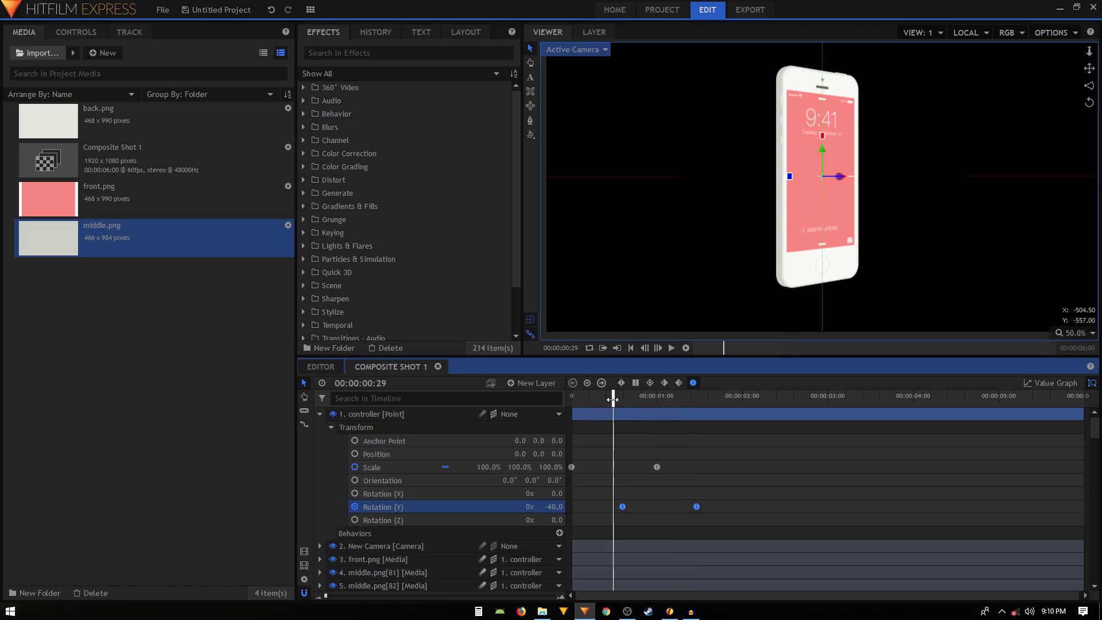
key("space")
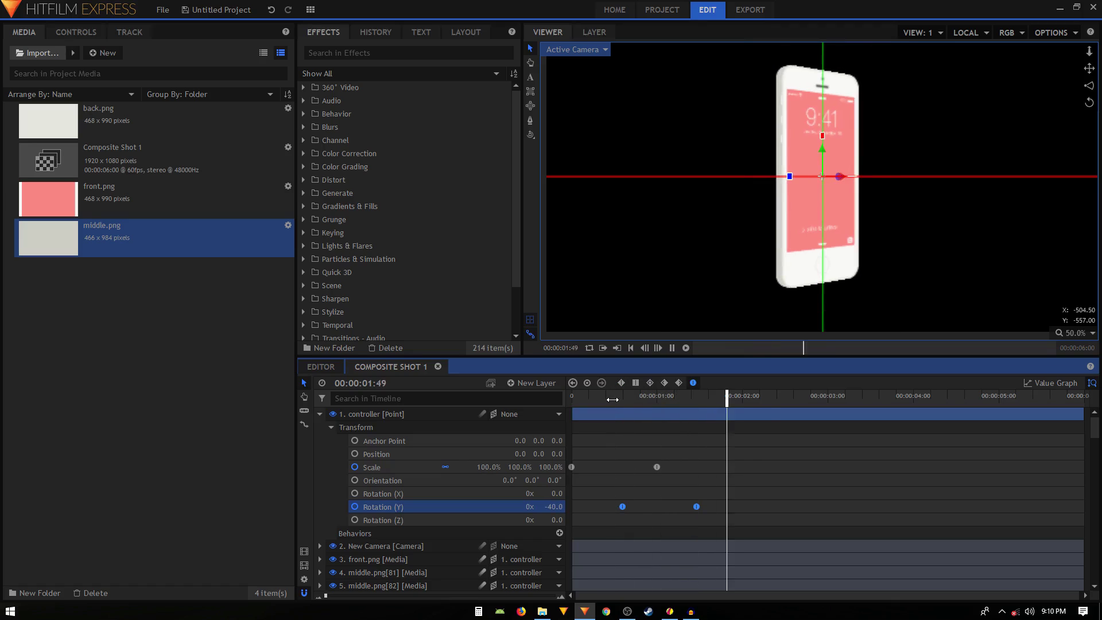
key("space")
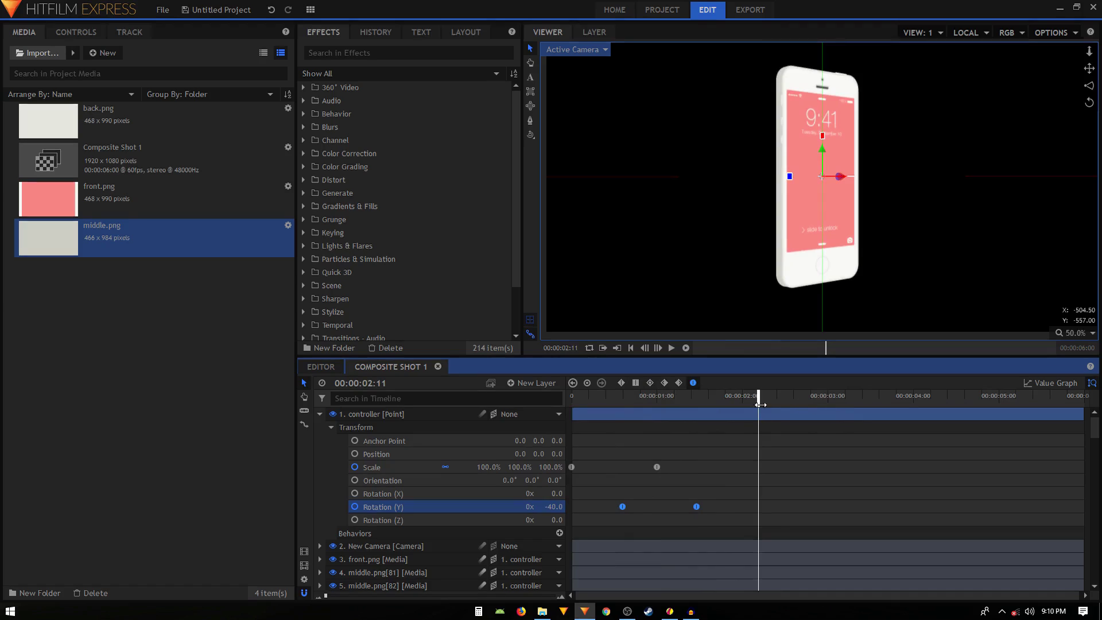
Step: At three seconds, set the controller's Rotation (Y) to -1x -40.0° for one extra turn
left_click(828, 398)
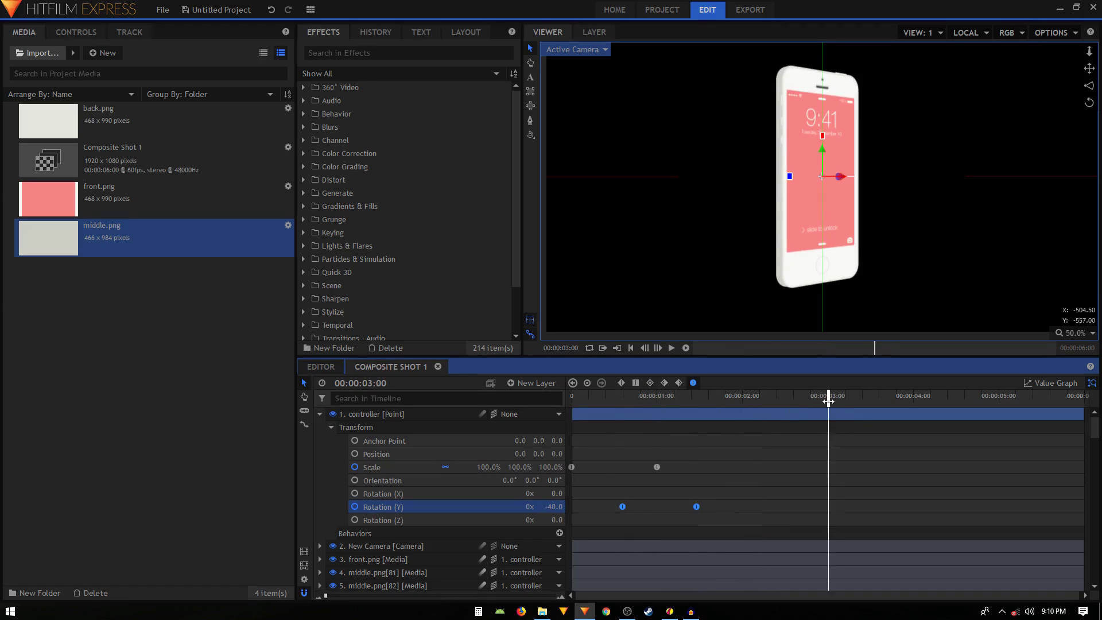
left_click(828, 505)
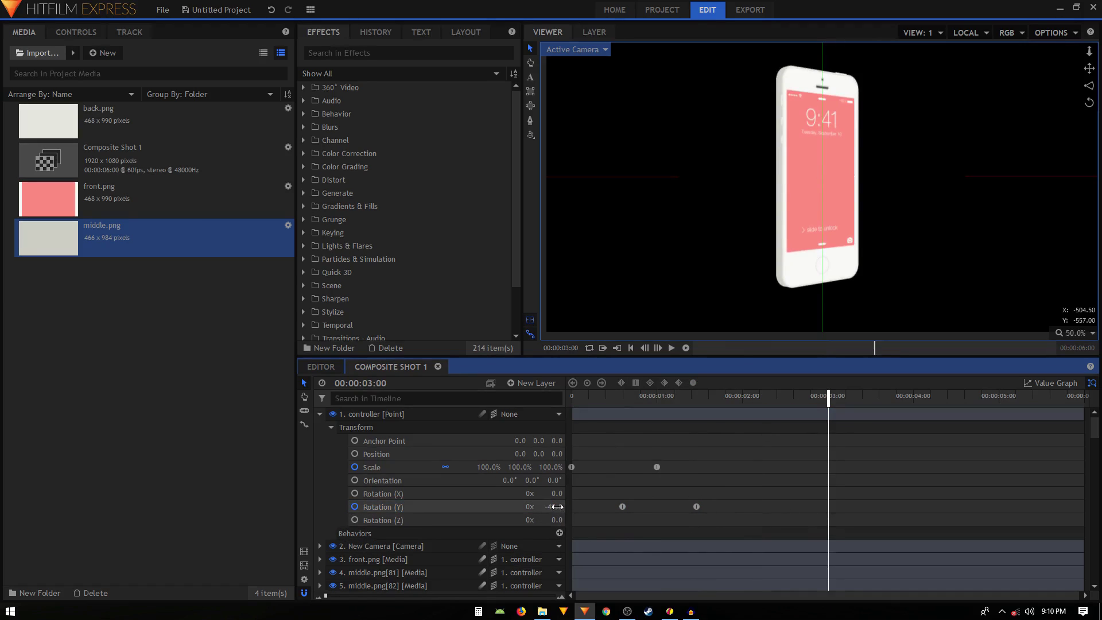
left_click_drag(554, 507, 347, 507)
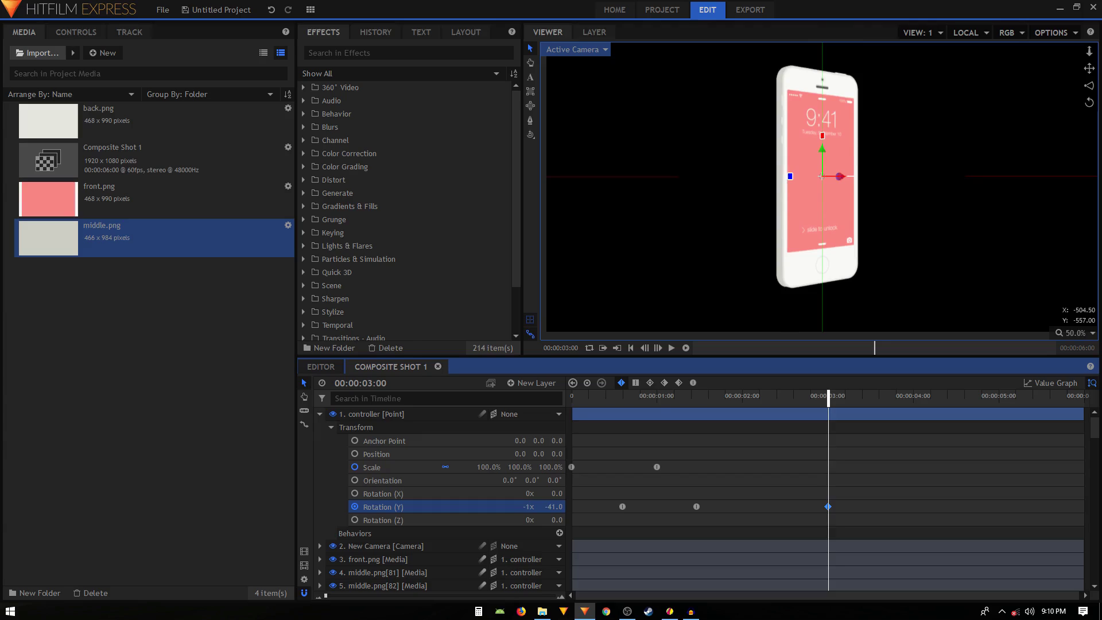
left_click(556, 506)
key("Return")
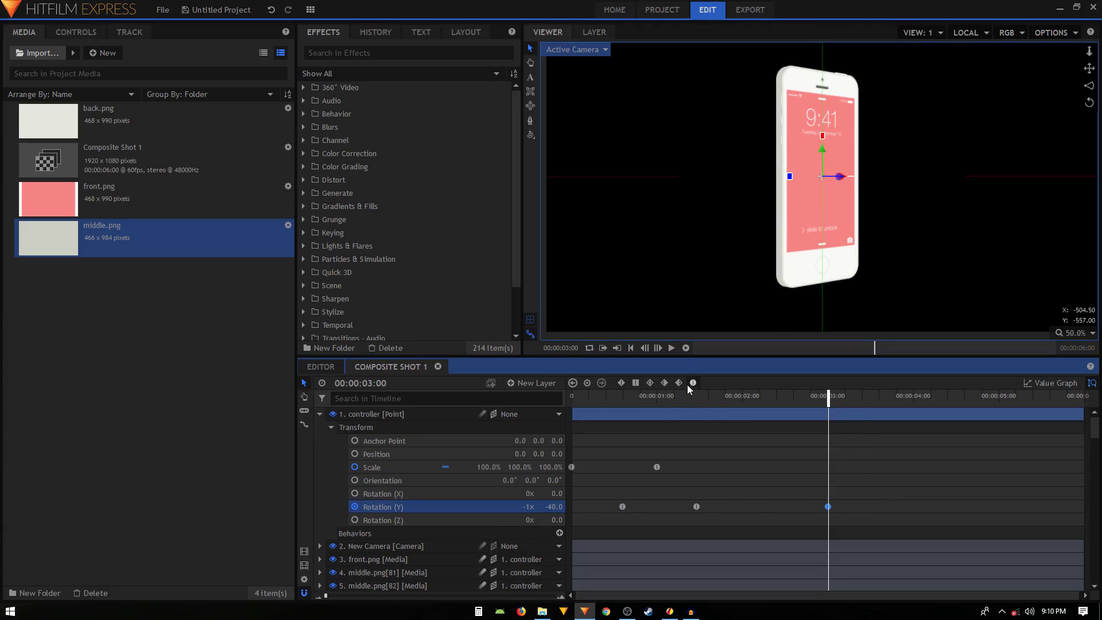
left_click(580, 400)
key("space")
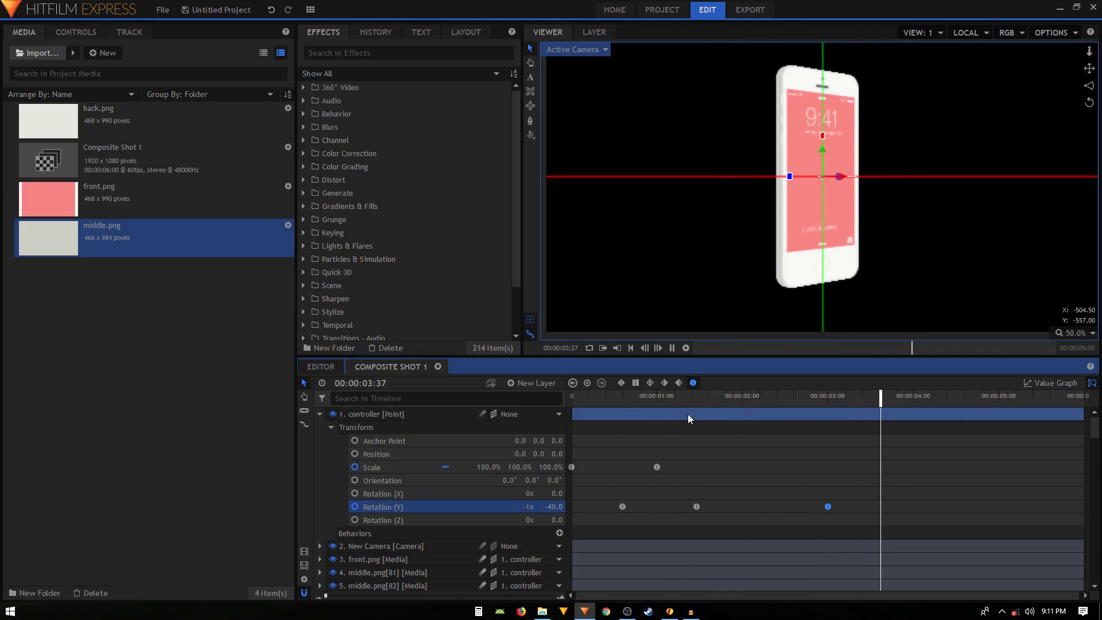
left_click(678, 459)
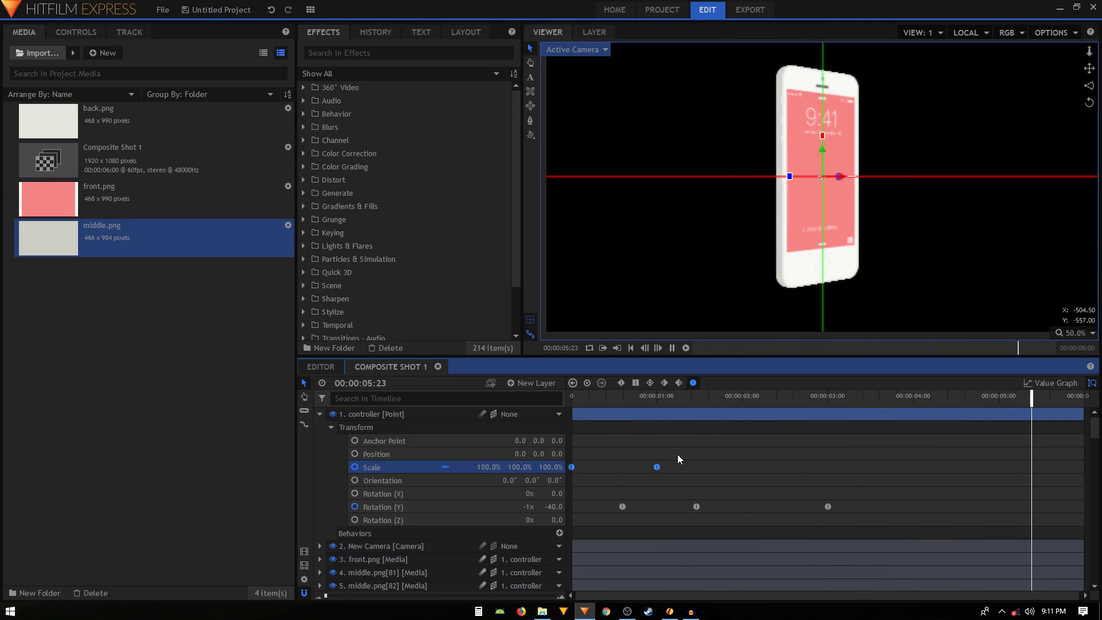
key("space")
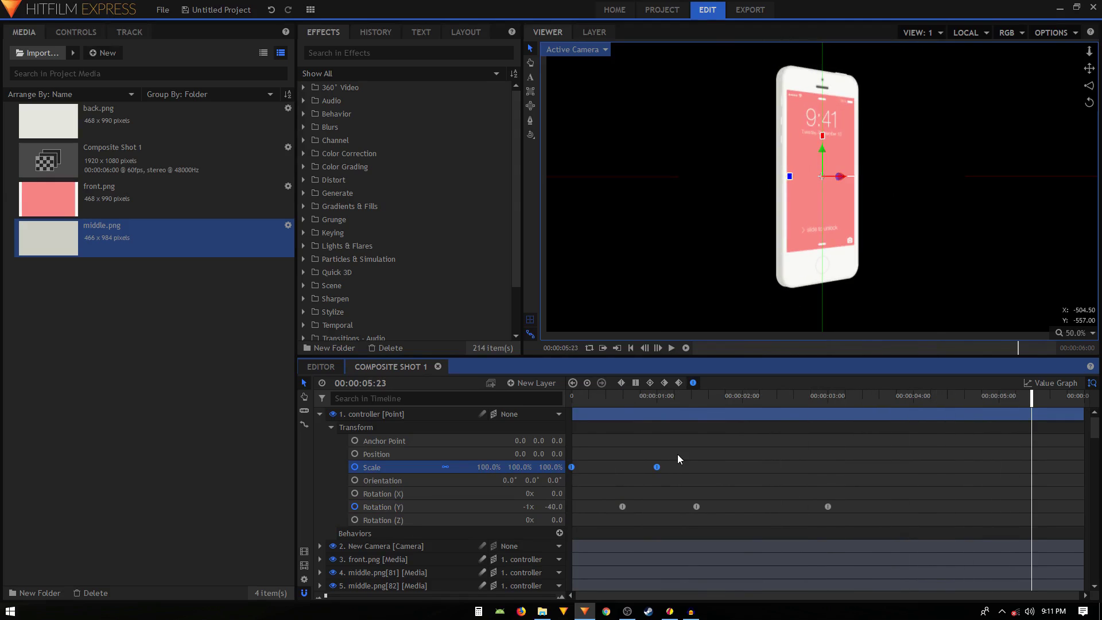